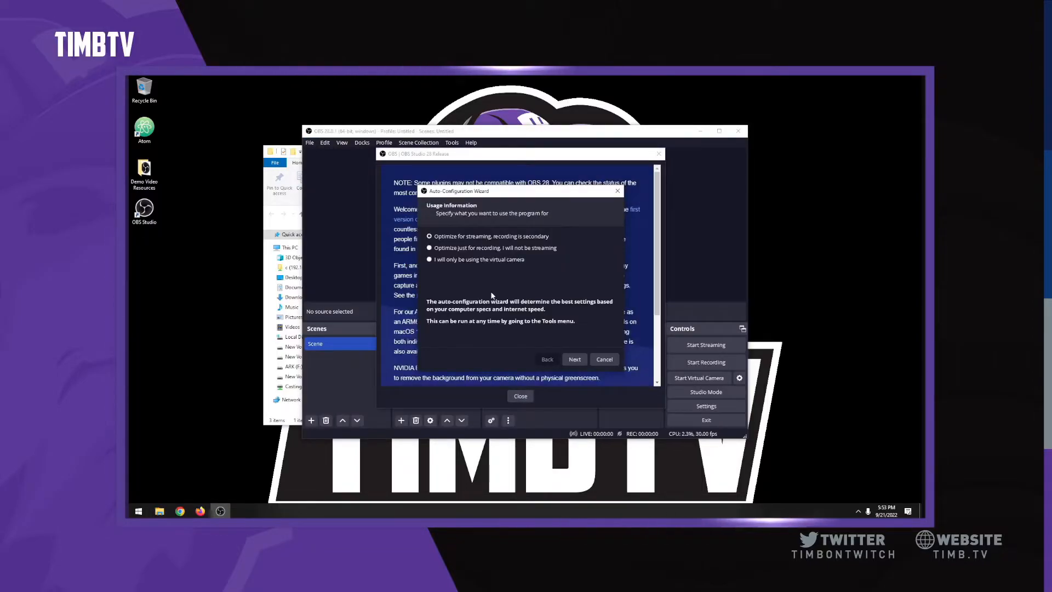
Step: Cancel the Auto-Configuration Wizard and close the OBS 28 release notes
{"action": "left_click", "coordinate": [604, 360]}
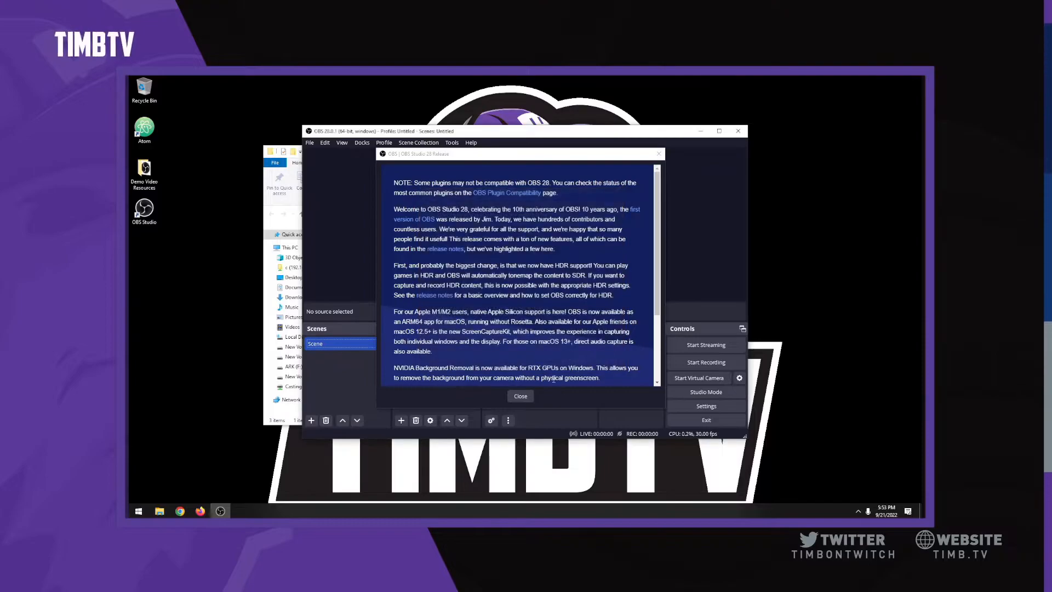
{"action": "left_click", "coordinate": [521, 397]}
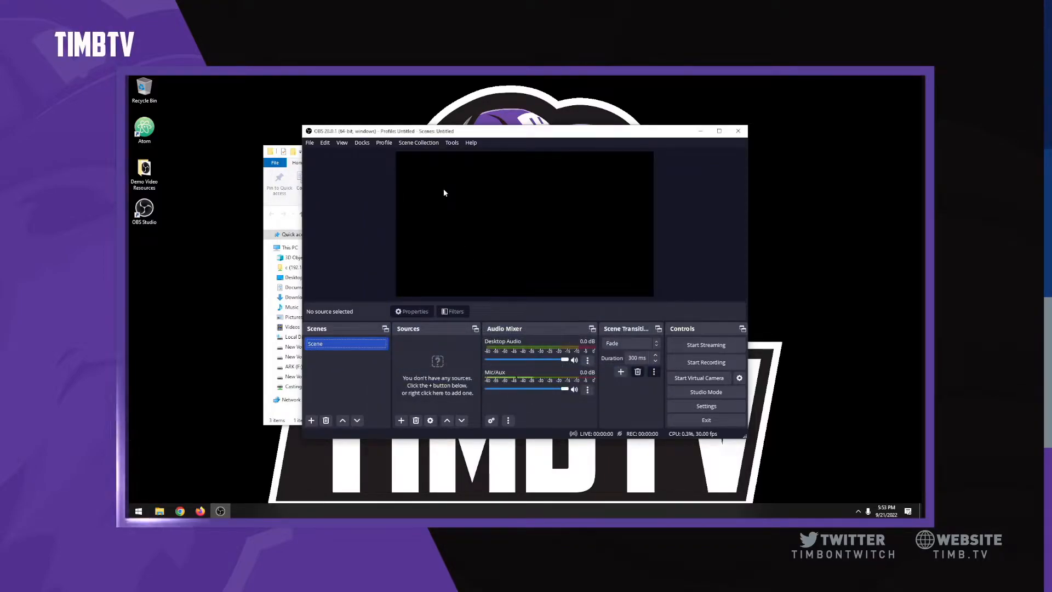
Step: Enable the obs-websocket server with a new self-chosen server password, apply and save
{"action": "left_click", "coordinate": [453, 143]}
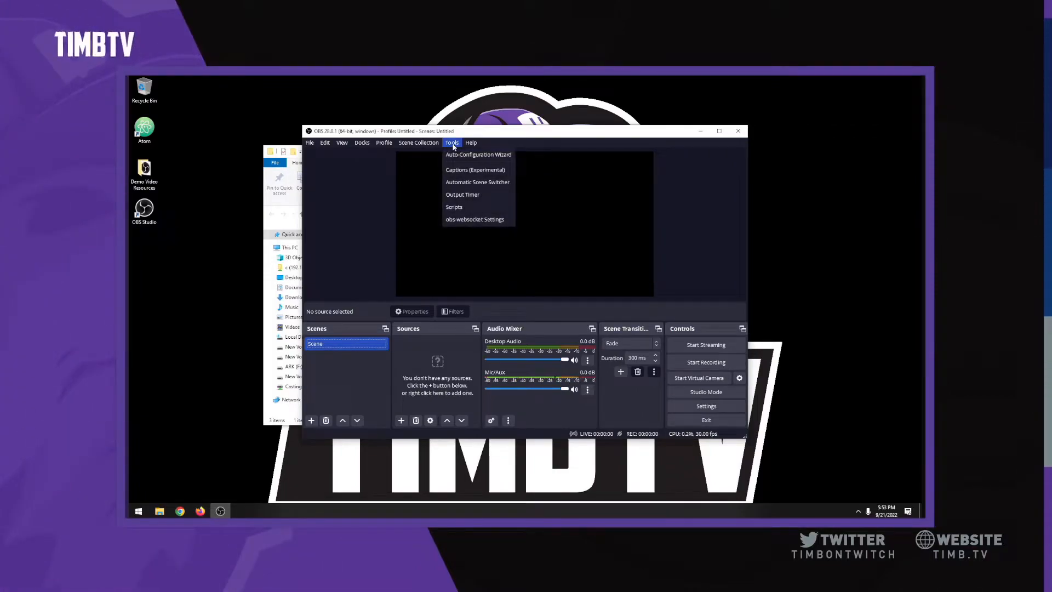
{"action": "left_click", "coordinate": [472, 220]}
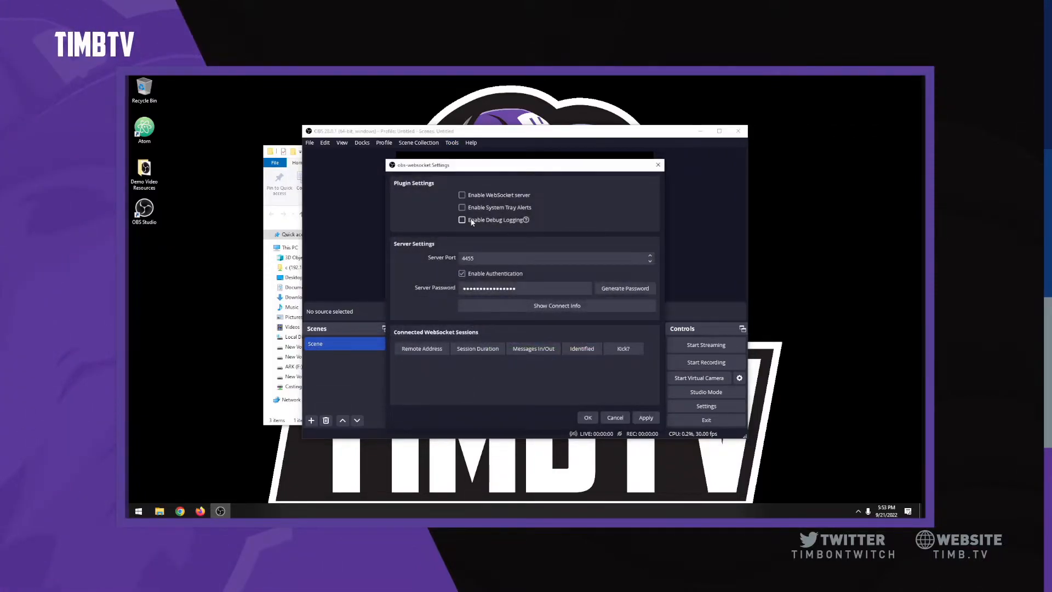
{"action": "left_click", "coordinate": [463, 195]}
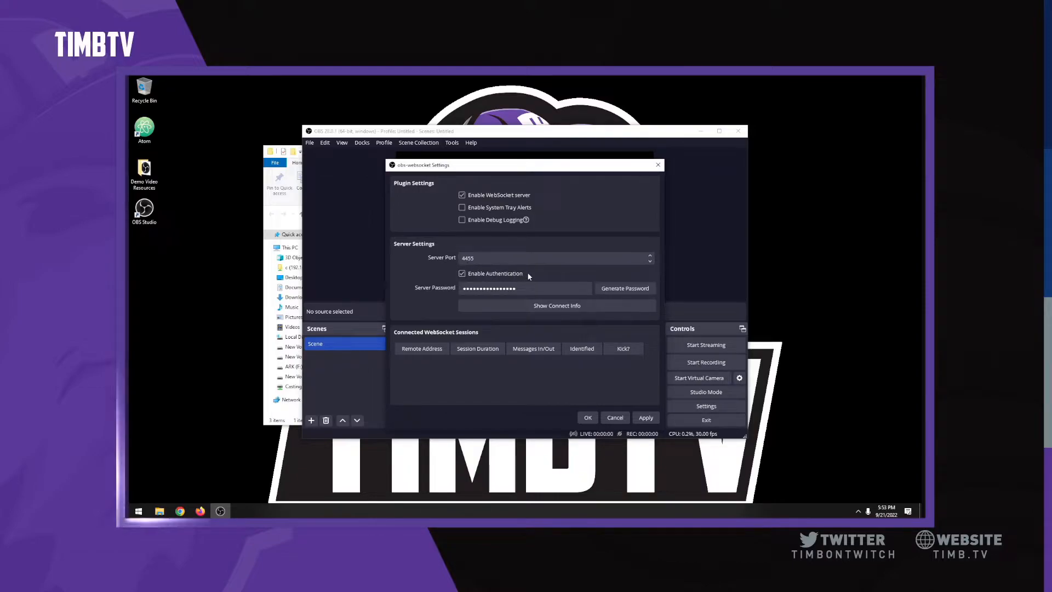
{"action": "double_click", "coordinate": [488, 289]}
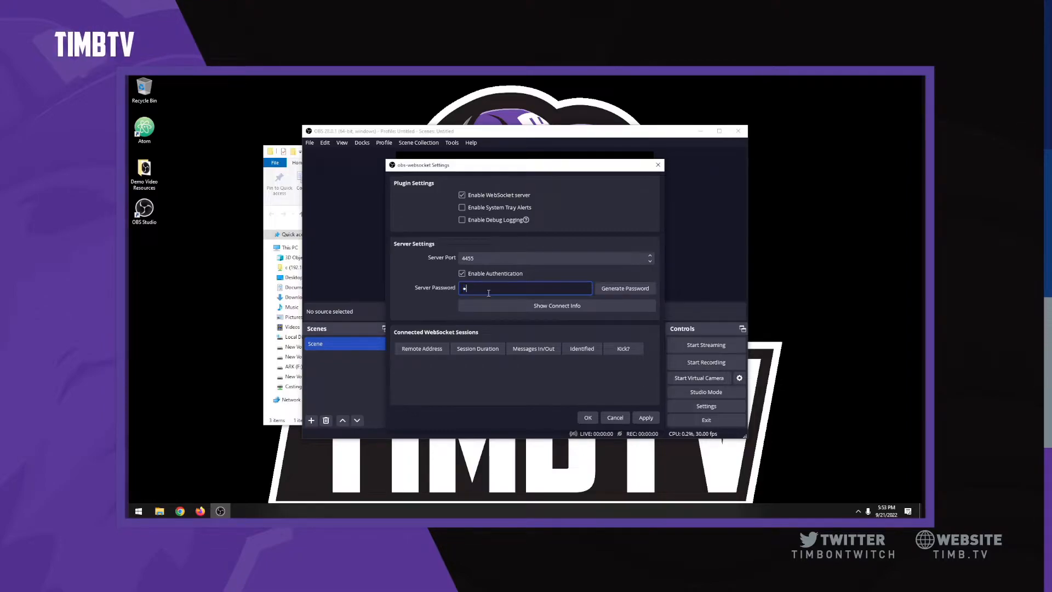
{"action": "type", "text": "•••••••••••"}
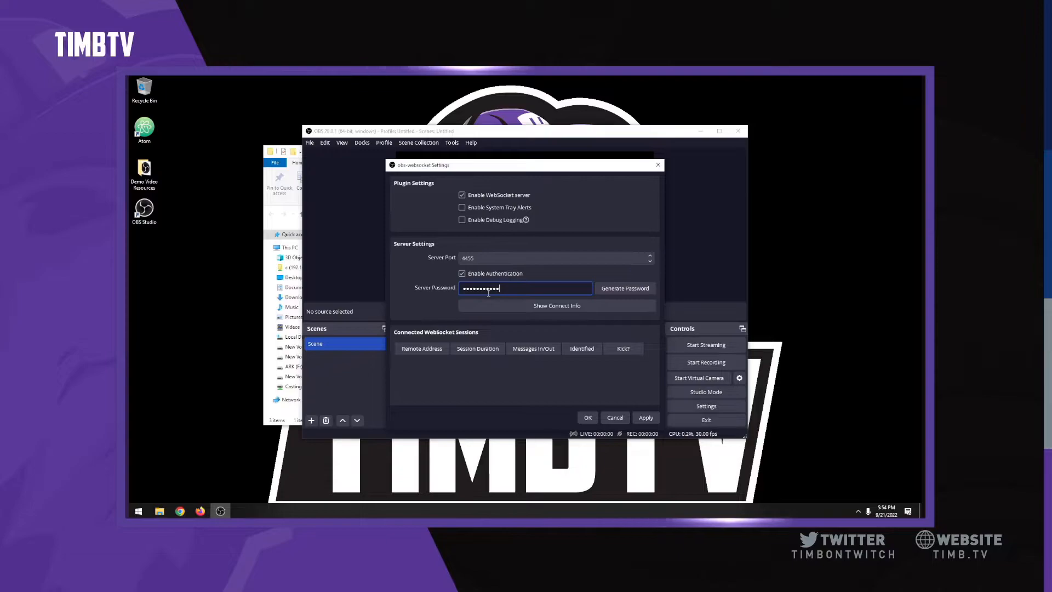
{"action": "left_click", "coordinate": [647, 418]}
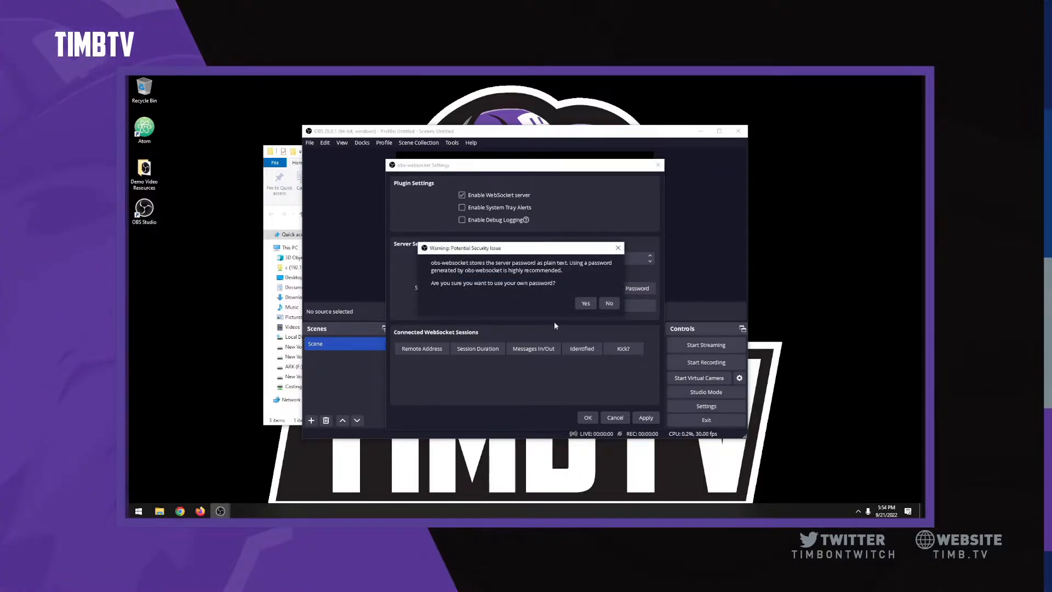
{"action": "left_click", "coordinate": [586, 305]}
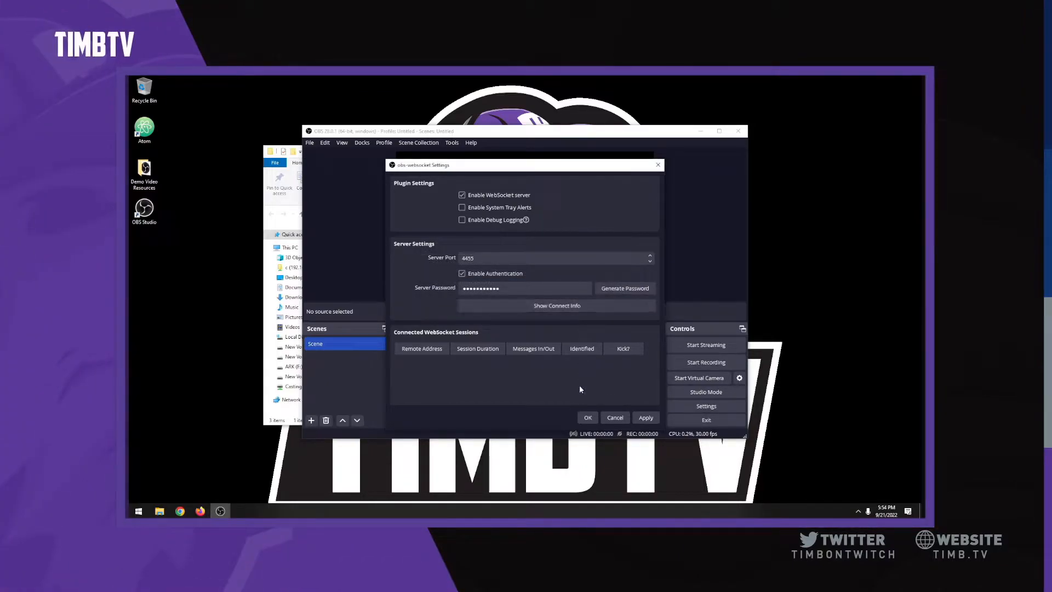
{"action": "left_click", "coordinate": [588, 419]}
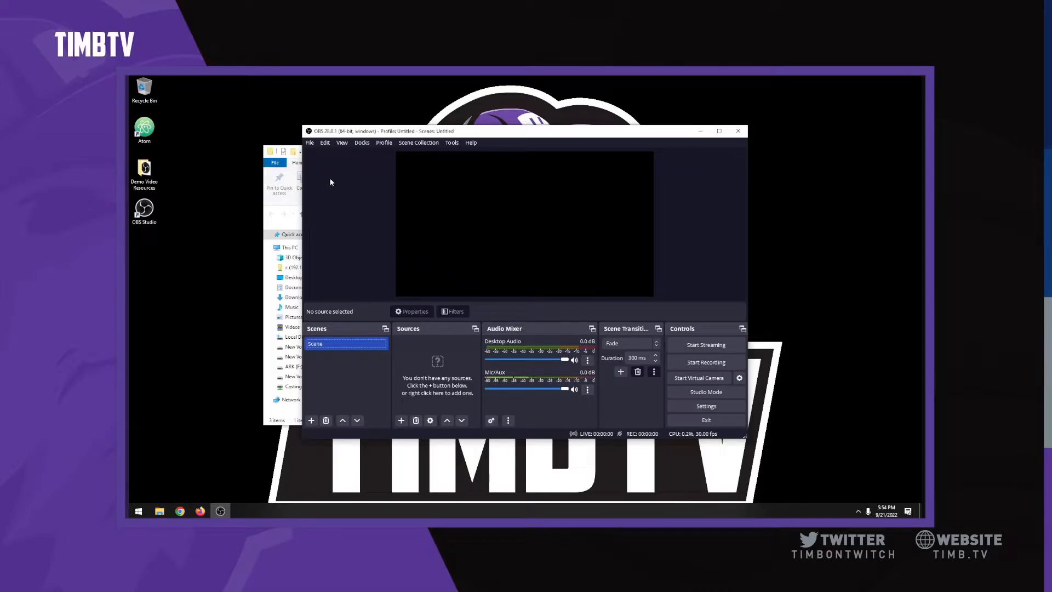
Step: Copy the Kruiz-Control-1.6.0 folder out of its zip into Demo Video Resources
{"action": "left_click", "coordinate": [701, 132]}
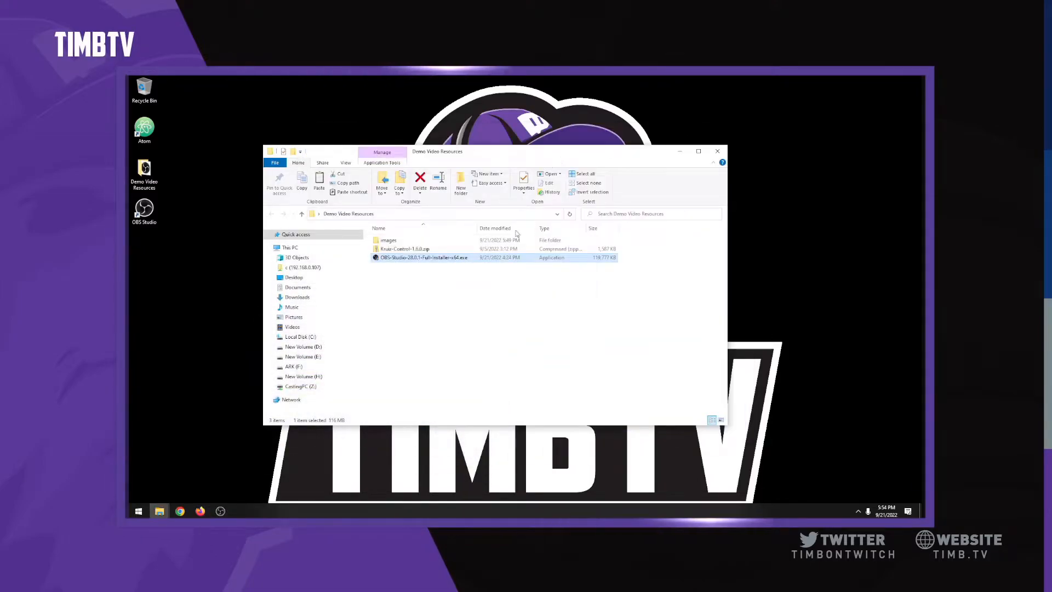
{"action": "left_click", "coordinate": [418, 249]}
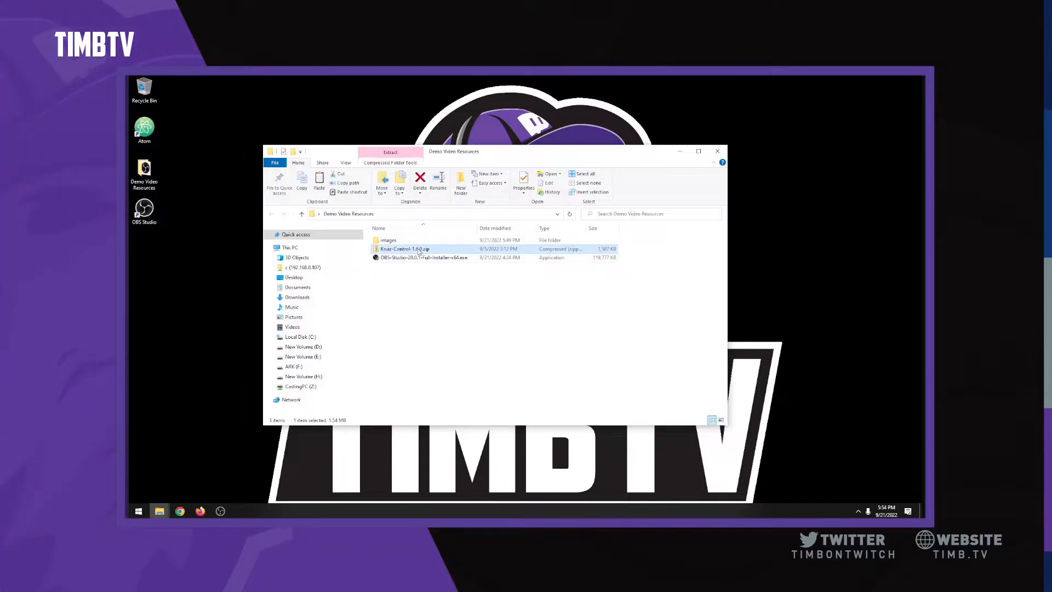
{"action": "left_click", "coordinate": [419, 285]}
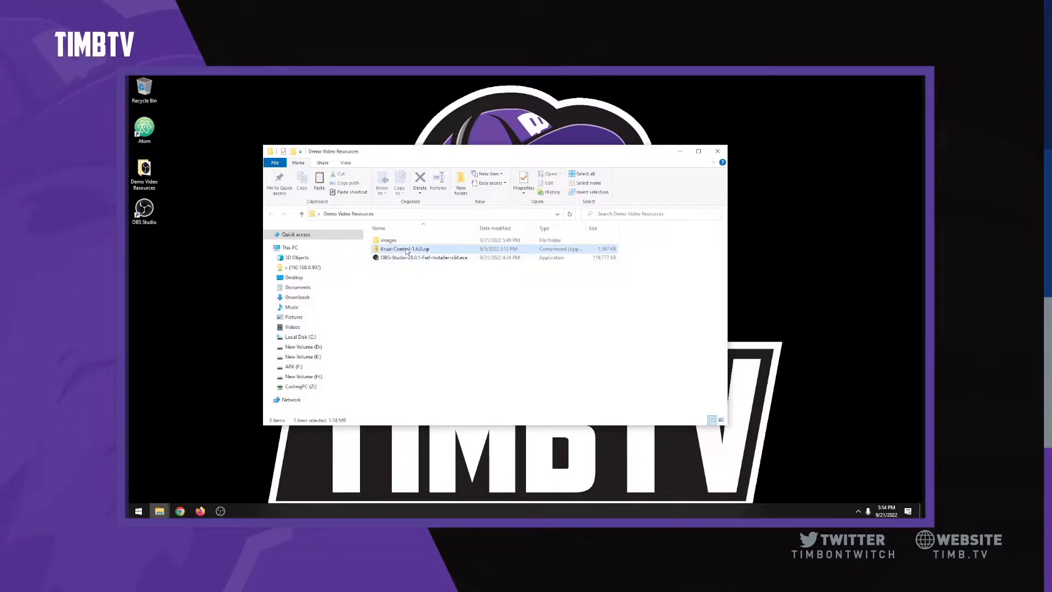
{"action": "double_click", "coordinate": [407, 250]}
{"action": "left_click_drag", "start_coordinate": [402, 242], "coordinate": [145, 175]}
Step: Close the zip window, open the extracted Kruiz-Control-1.6.0 folder and launch Atom
{"action": "double_click", "coordinate": [144, 170]}
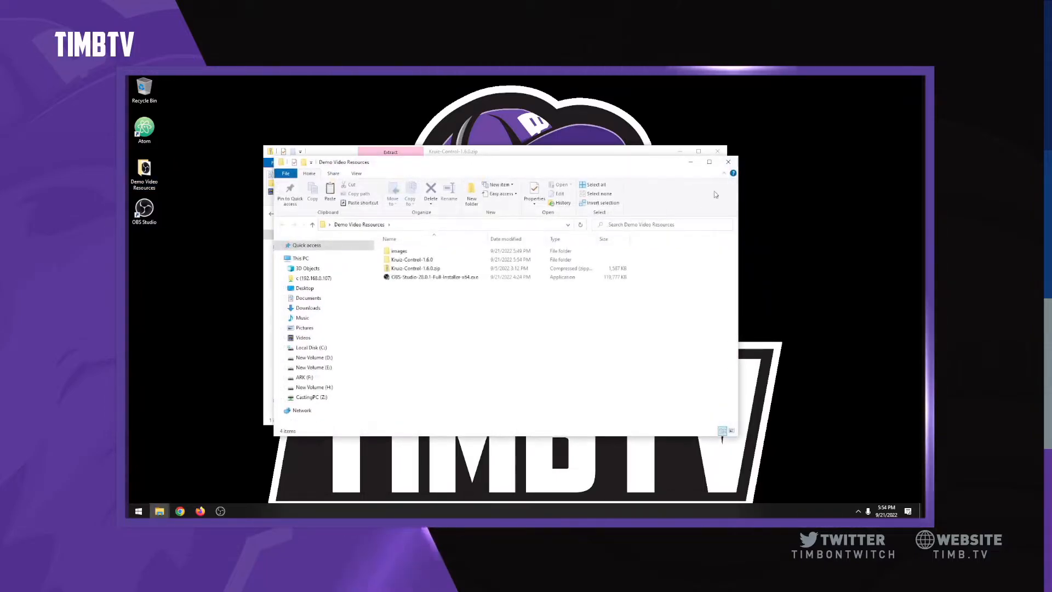
{"action": "left_click", "coordinate": [724, 152]}
{"action": "double_click", "coordinate": [409, 259]}
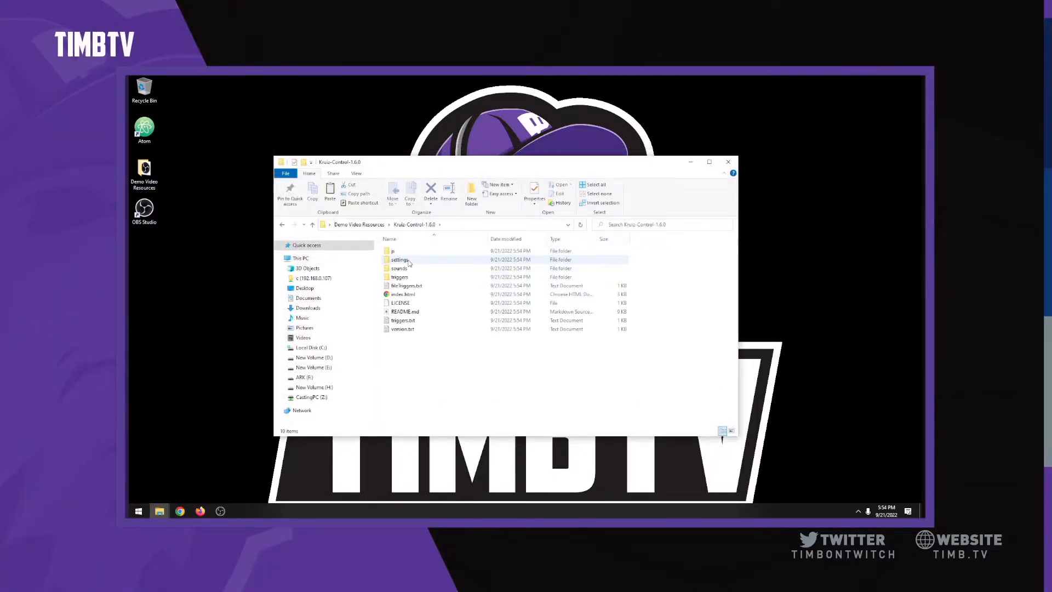
{"action": "left_click", "coordinate": [147, 128]}
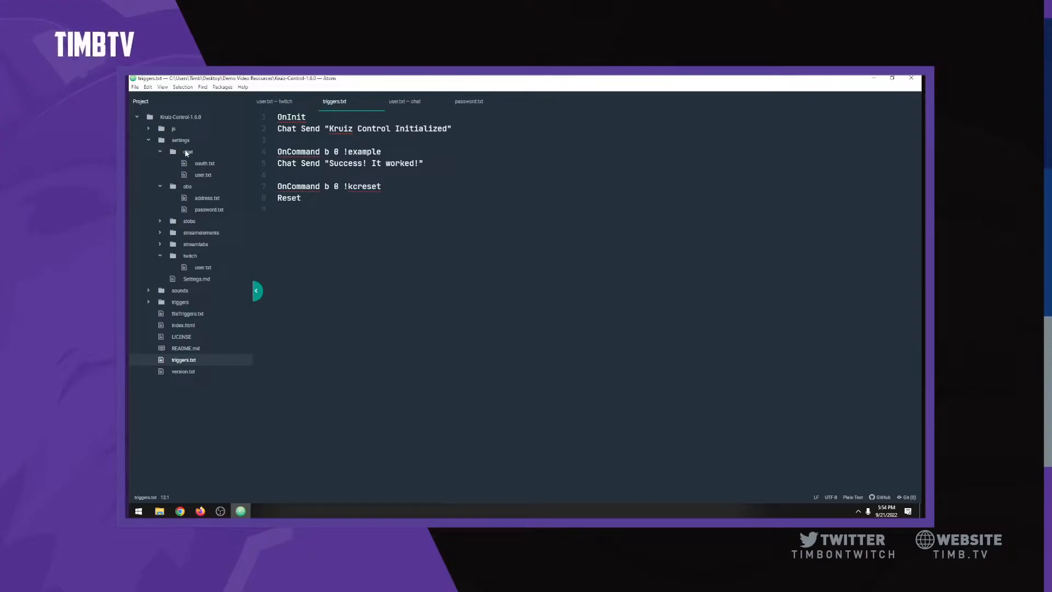
Step: Inspect the chat oauth.txt and user.txt settings files in Atom
{"action": "left_click", "coordinate": [204, 163]}
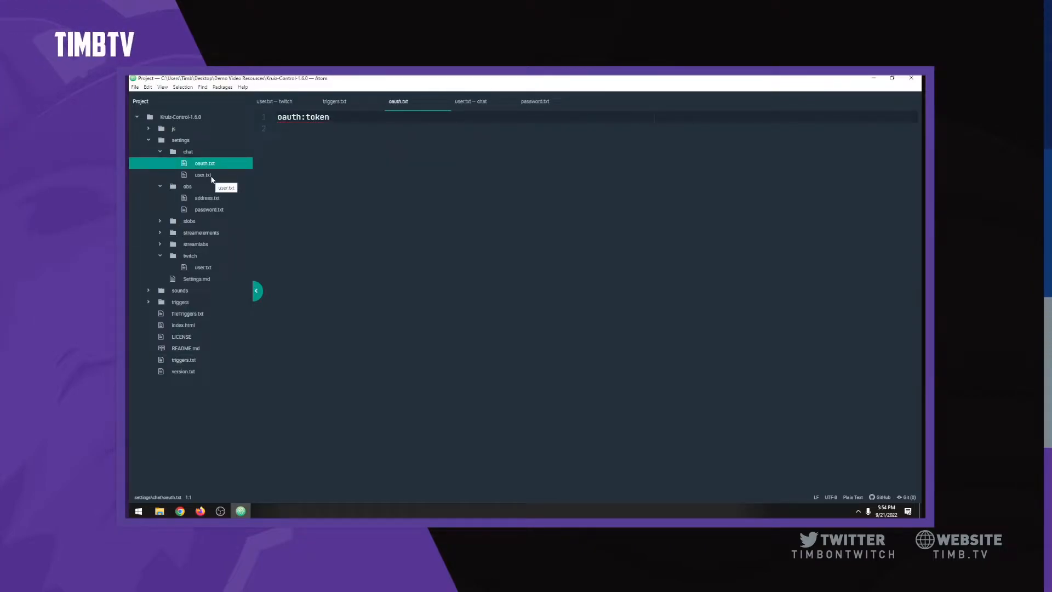
{"action": "left_click", "coordinate": [209, 176]}
{"action": "left_click", "coordinate": [205, 165]}
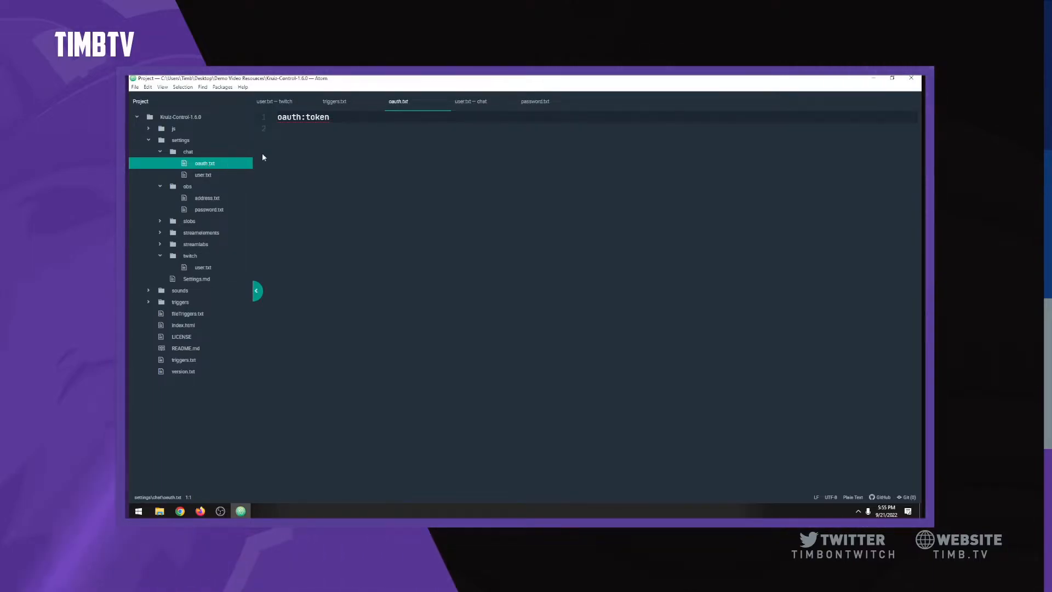
{"action": "left_click", "coordinate": [303, 118]}
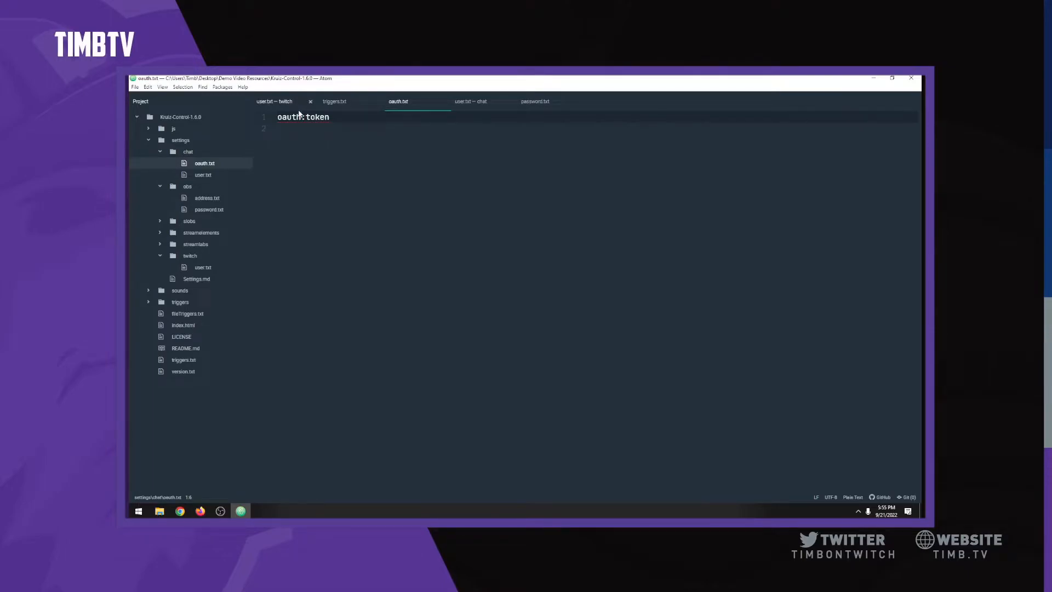
Step: Replace the chat user.txt placeholder with the Twitch account name and save it
{"action": "left_click", "coordinate": [202, 175]}
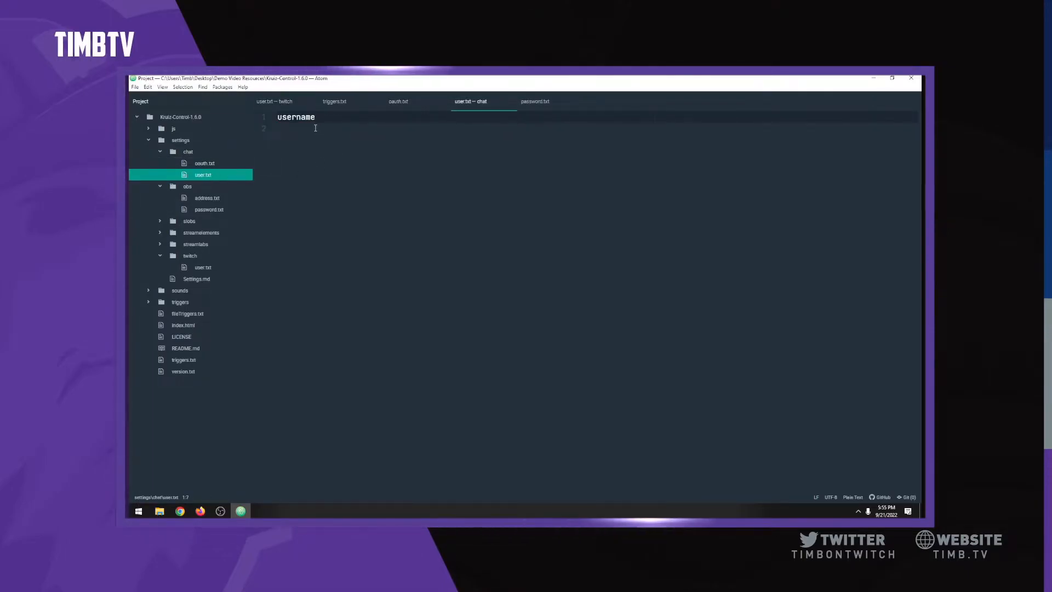
{"action": "double_click", "coordinate": [302, 118]}
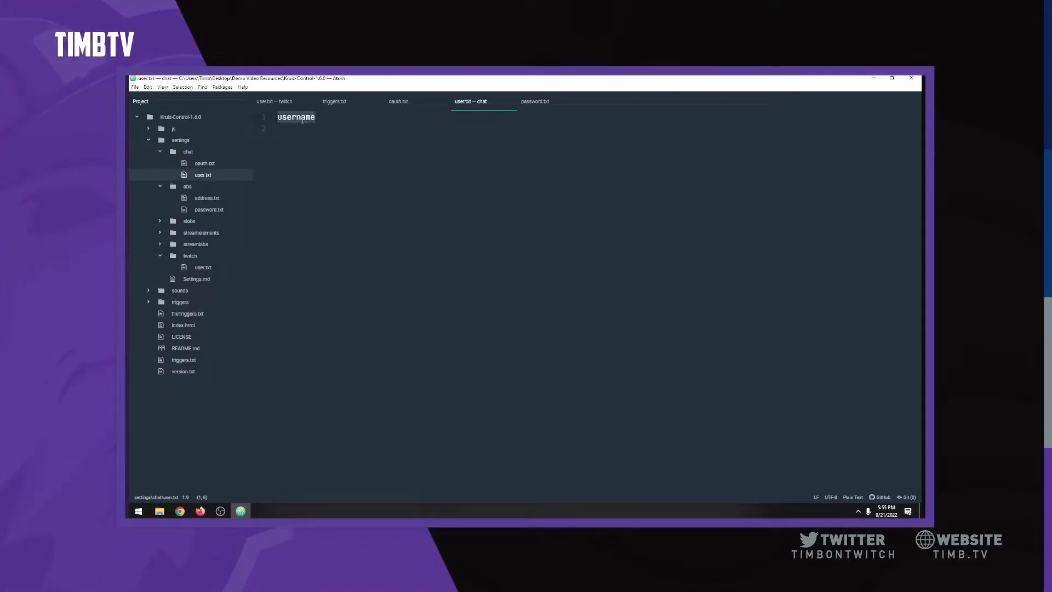
{"action": "type", "text": "TimbTV"}
{"action": "key", "text": "alt+f"}
{"action": "key", "text": "s"}
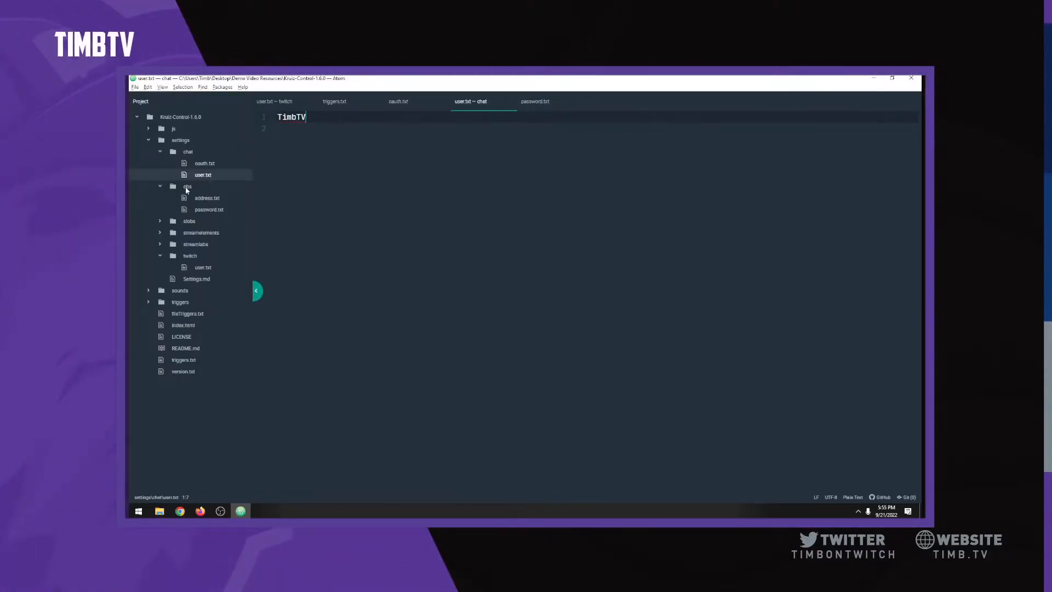
{"action": "left_click", "coordinate": [206, 199]}
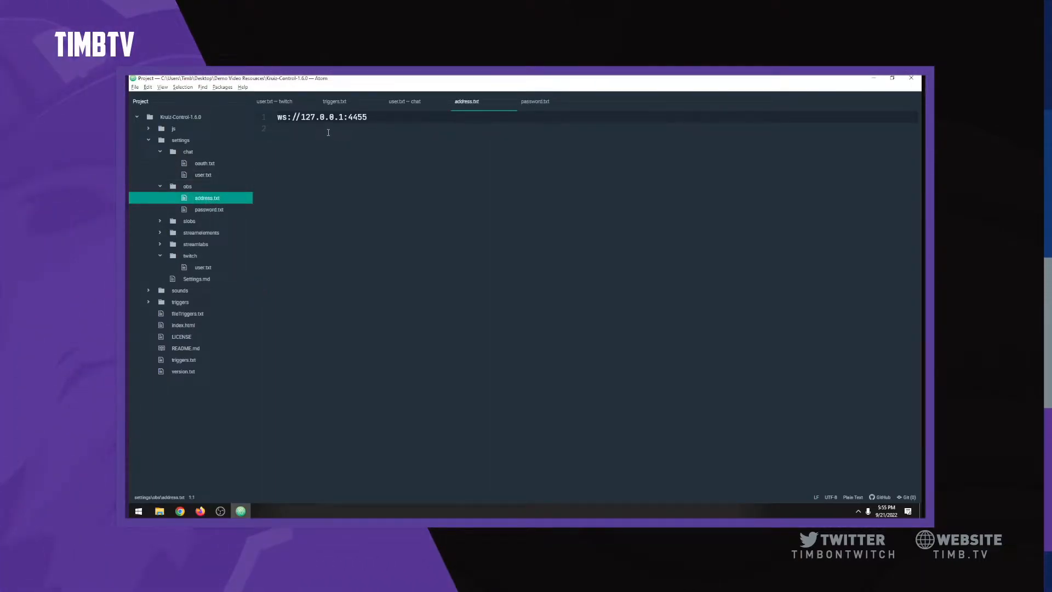
Step: Replace the placeholder in obs password.txt with the WebSocket server password and save
{"action": "left_click", "coordinate": [210, 209]}
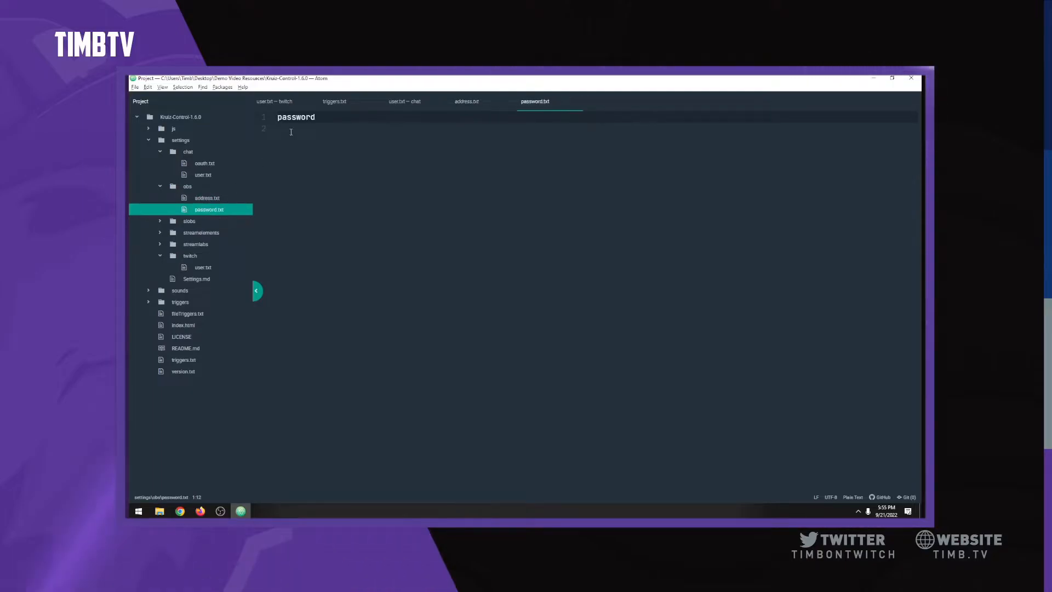
{"action": "double_click", "coordinate": [301, 117]}
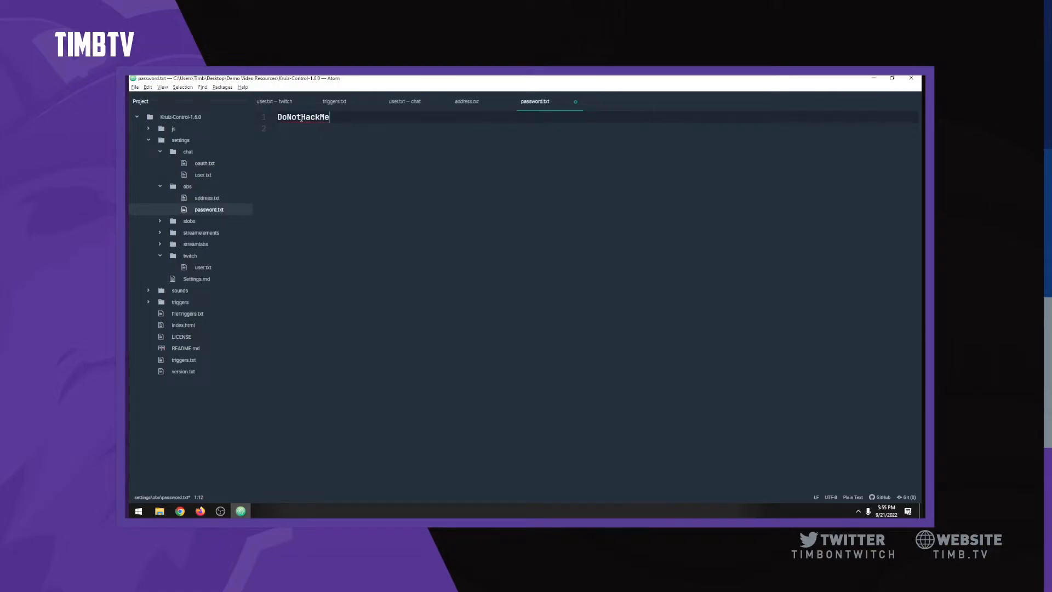
{"action": "key", "text": "ctrl+s"}
Step: Enter the Twitch account name in twitch user.txt, save it, and minimize Atom
{"action": "left_click", "coordinate": [191, 259]}
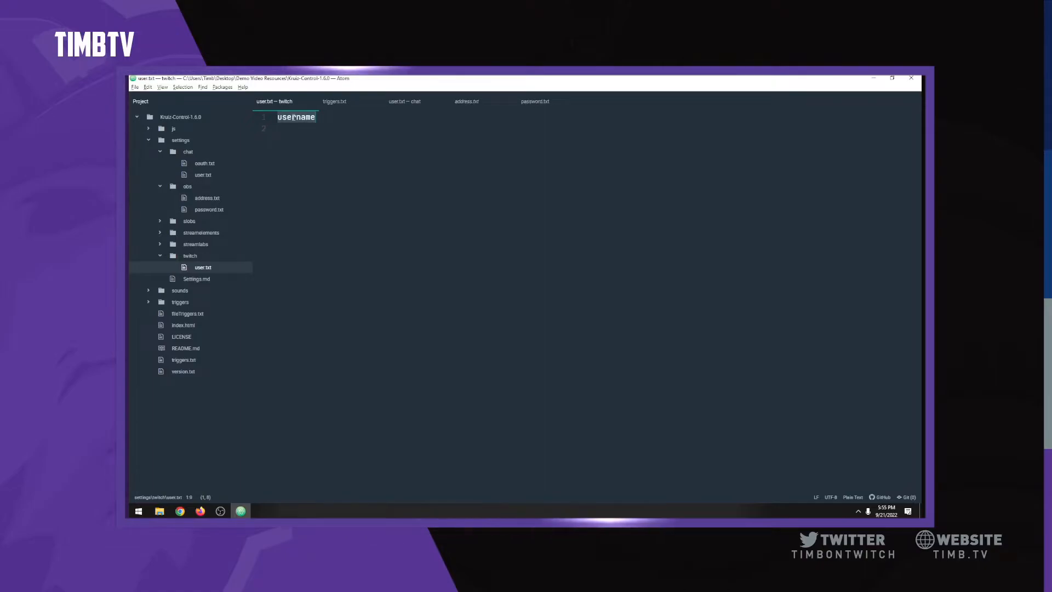
{"action": "type", "text": "TimbTV"}
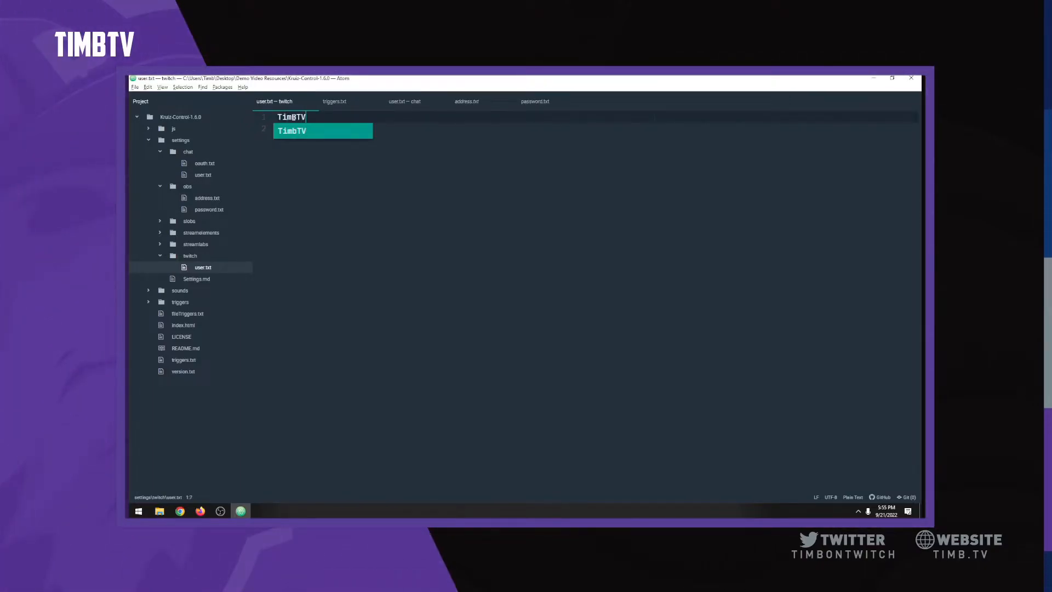
{"action": "key", "text": "alt+f"}
{"action": "key", "text": "s"}
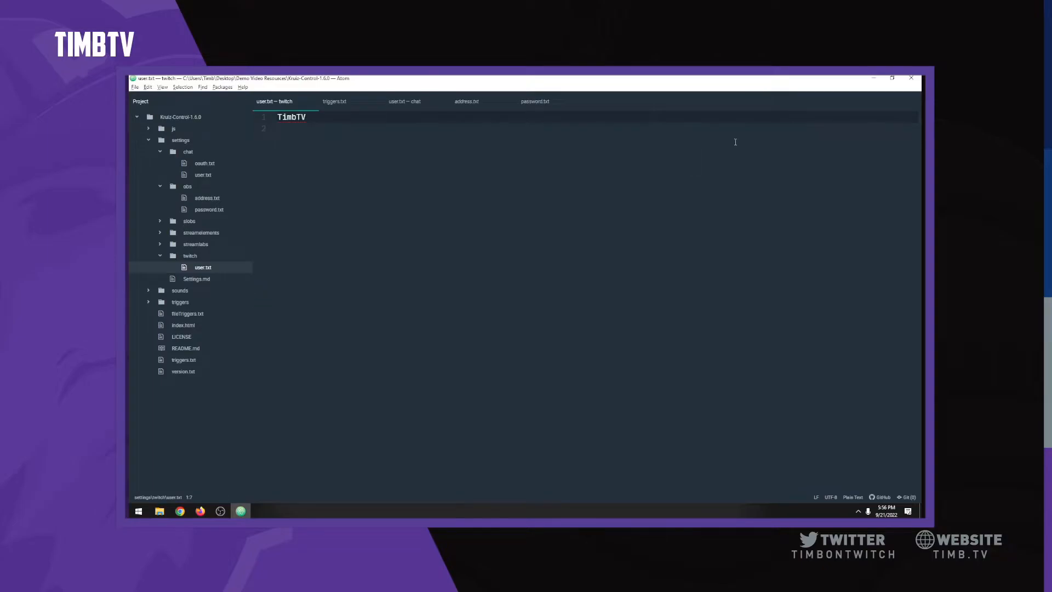
{"action": "left_click", "coordinate": [873, 80]}
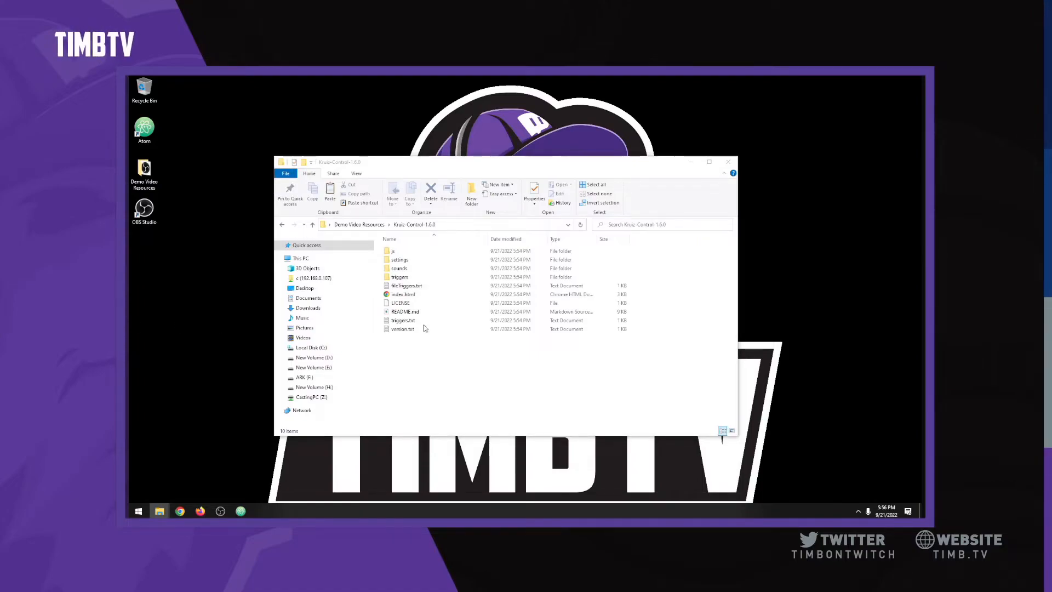
Step: Paste oauth.txt into settings\chat, replacing the existing file
{"action": "double_click", "coordinate": [400, 259]}
{"action": "double_click", "coordinate": [399, 251]}
{"action": "key", "text": "ctrl+v"}
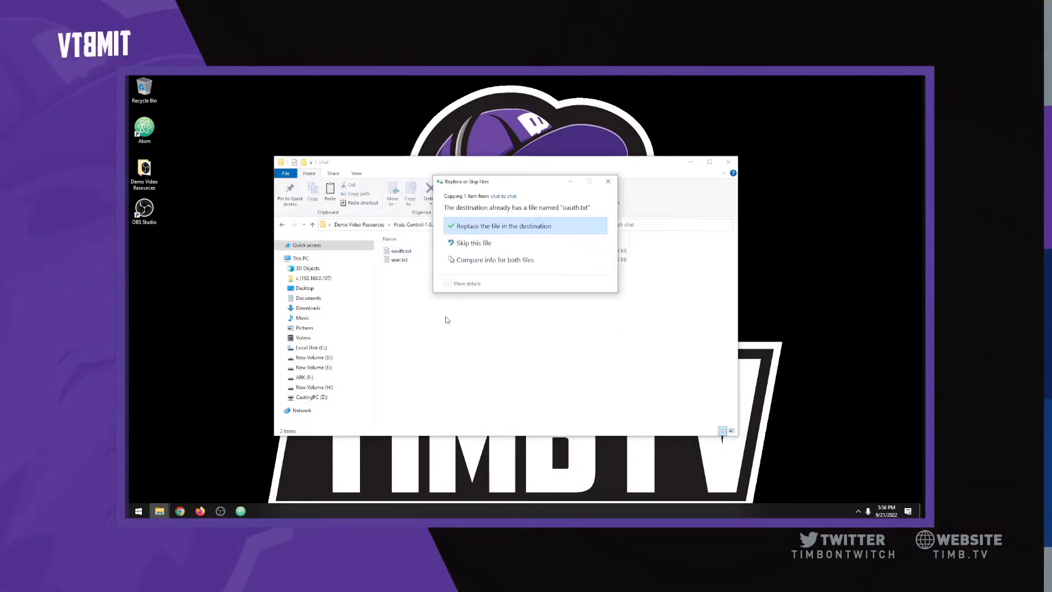
{"action": "left_click", "coordinate": [464, 228]}
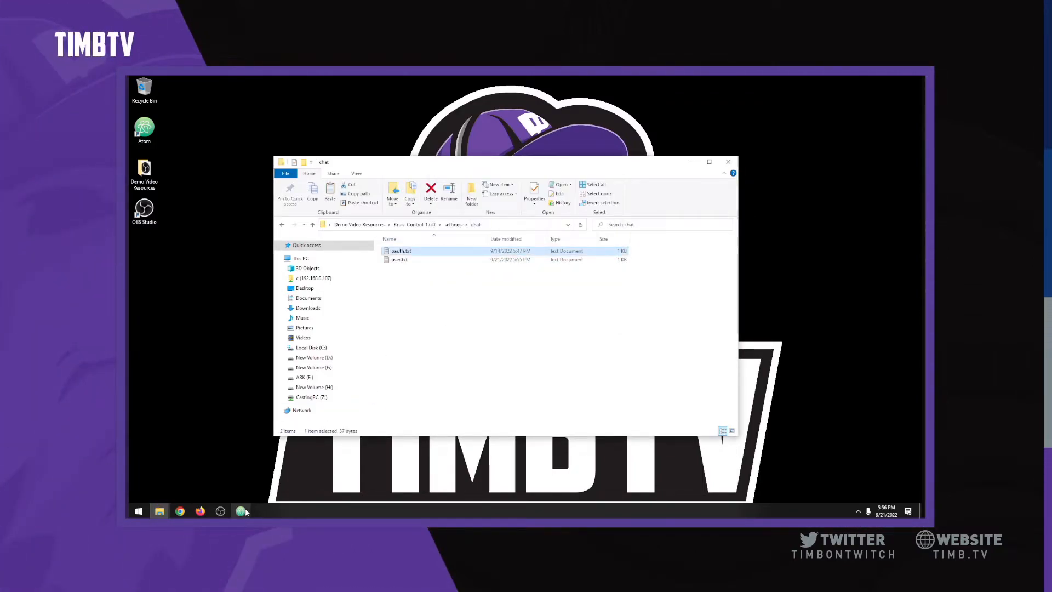
Step: Close the user.txt, address.txt and password.txt tabs in Atom, minimize it, and close Explorer
{"action": "mouse_move", "coordinate": [245, 513]}
{"action": "left_click", "coordinate": [241, 463]}
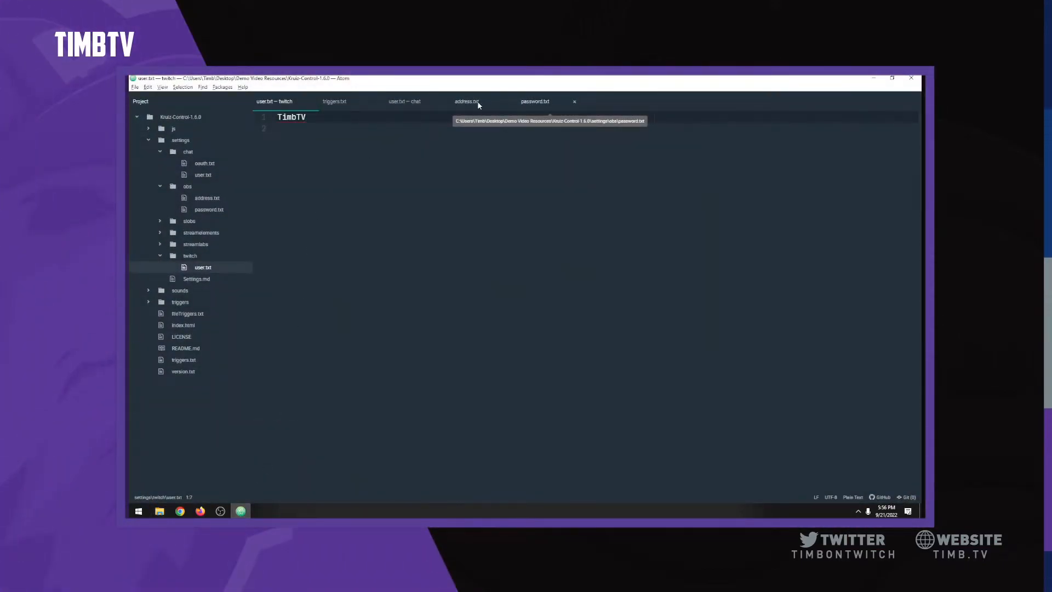
{"action": "left_click", "coordinate": [311, 102]}
{"action": "left_click", "coordinate": [378, 104]}
{"action": "left_click", "coordinate": [376, 104]}
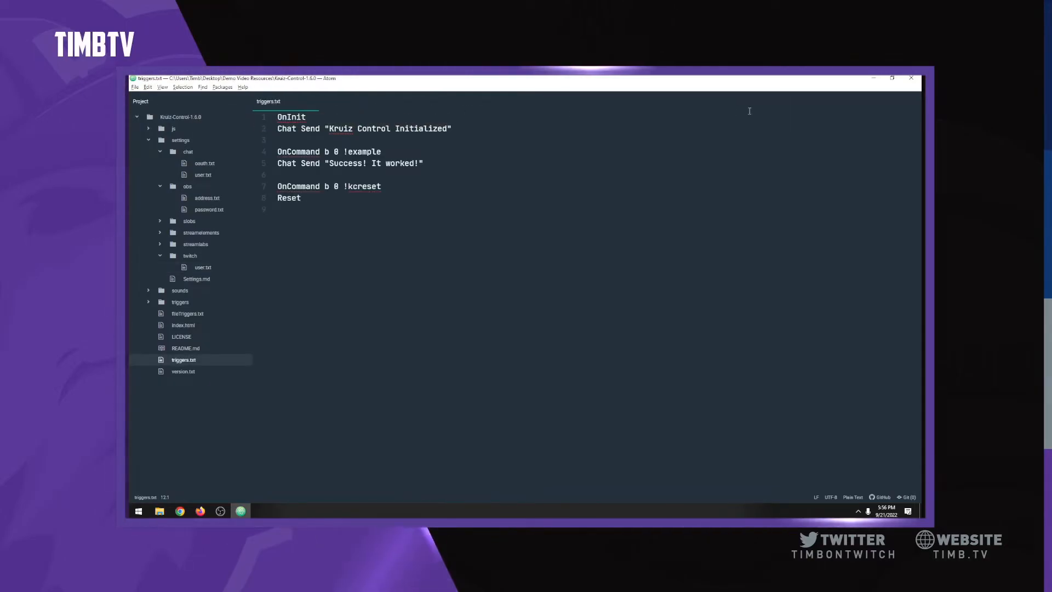
{"action": "left_click", "coordinate": [871, 80]}
{"action": "left_click", "coordinate": [567, 277]}
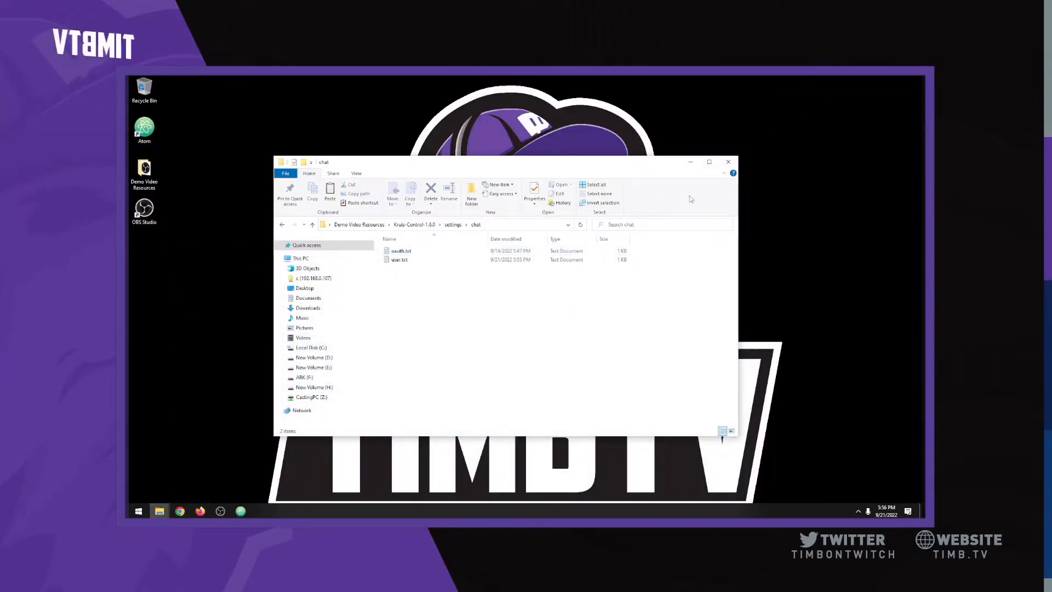
{"action": "left_click", "coordinate": [735, 161]}
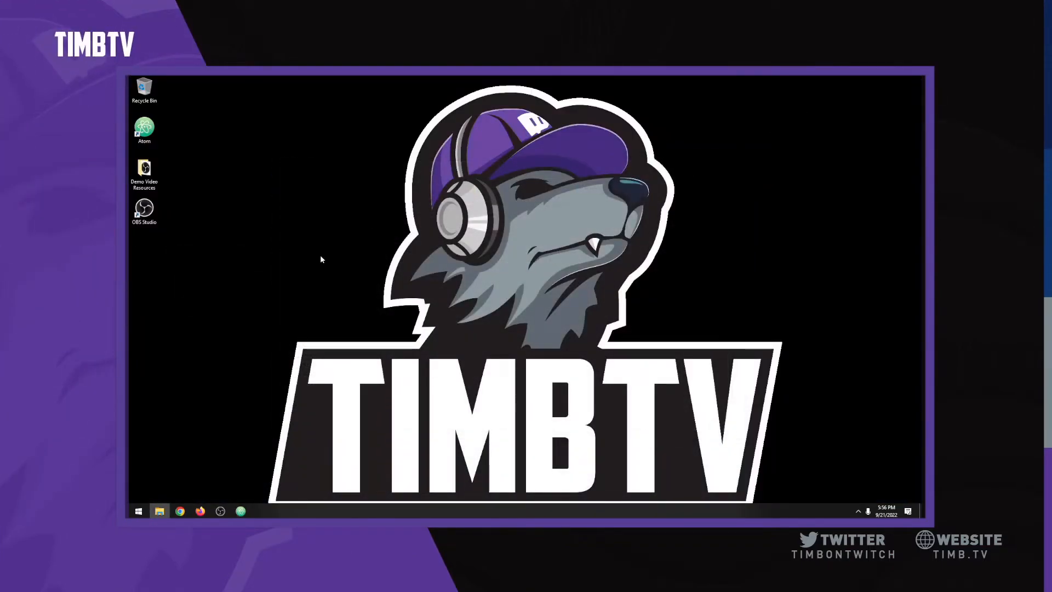
Step: Add a new browser source named Kruiz Control in OBS
{"action": "left_click", "coordinate": [221, 516]}
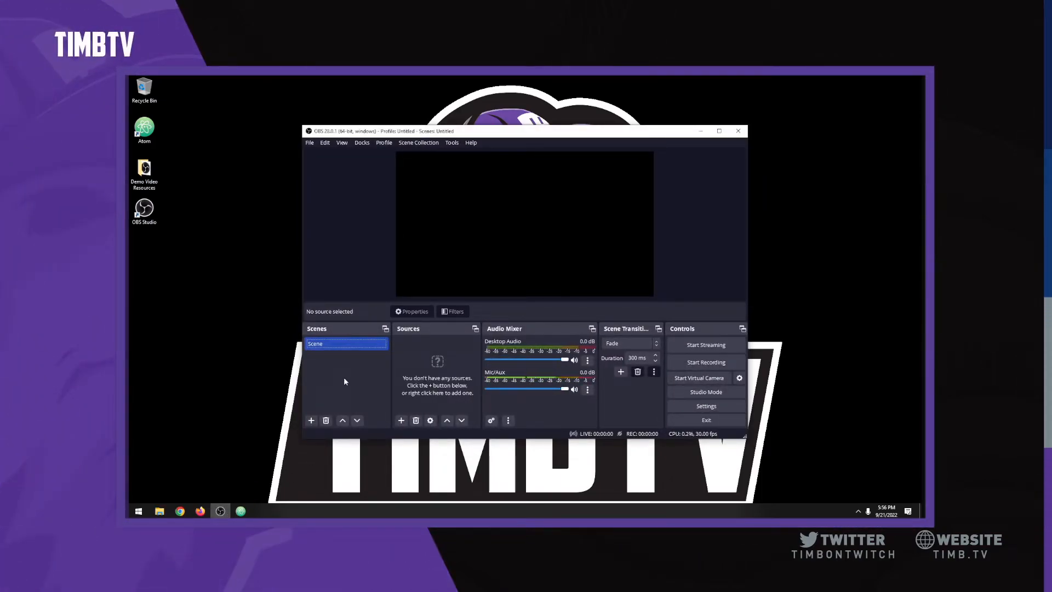
{"action": "left_click", "coordinate": [401, 421]}
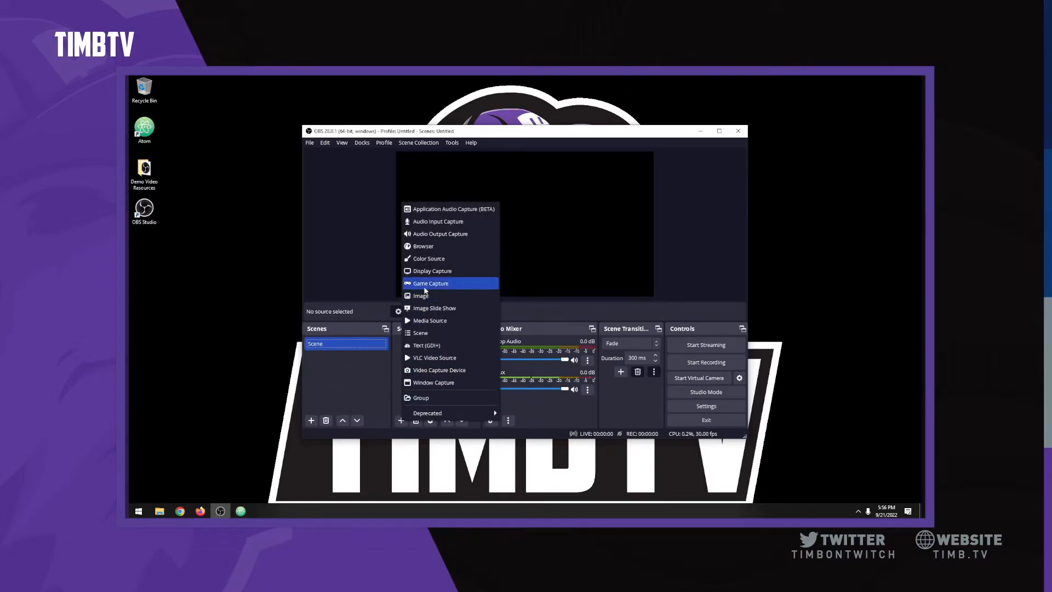
{"action": "left_click", "coordinate": [430, 251]}
{"action": "type", "text": "Kruiz Control"}
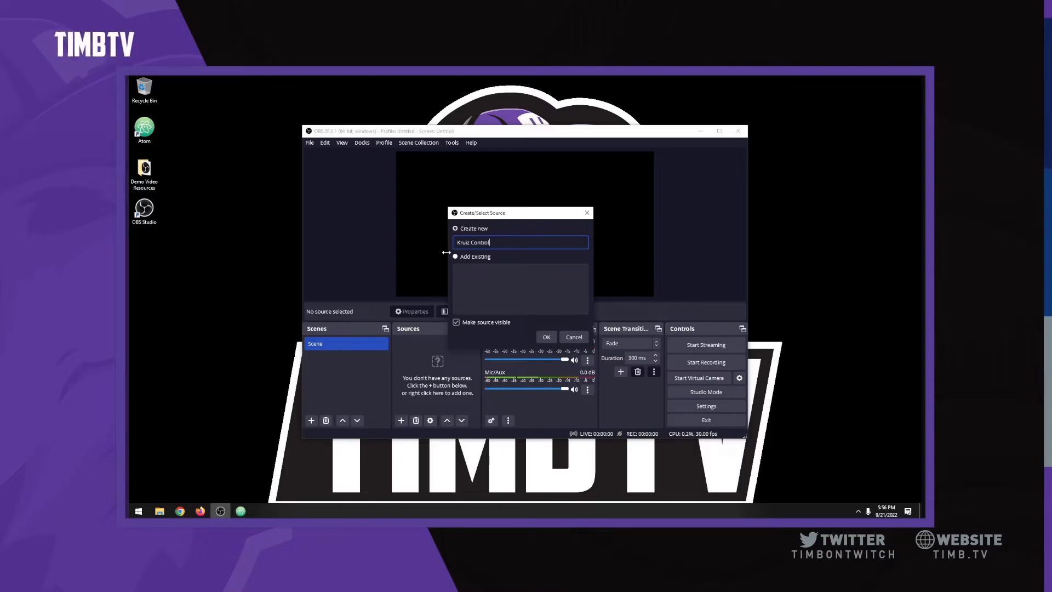
{"action": "key", "text": "Return"}
Step: Set it to load the local file Kruiz-Control-1.6.0\index.html and save the properties
{"action": "left_click", "coordinate": [437, 286]}
{"action": "left_click", "coordinate": [637, 301]}
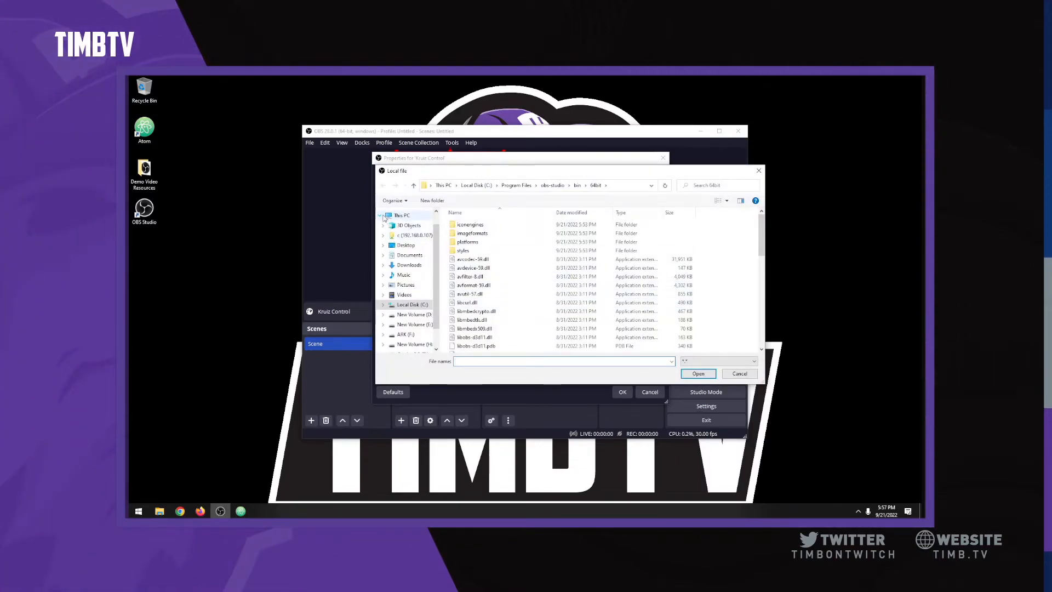
{"action": "scroll", "coordinate": [405, 257], "scroll_direction": "up", "scroll_amount": 4}
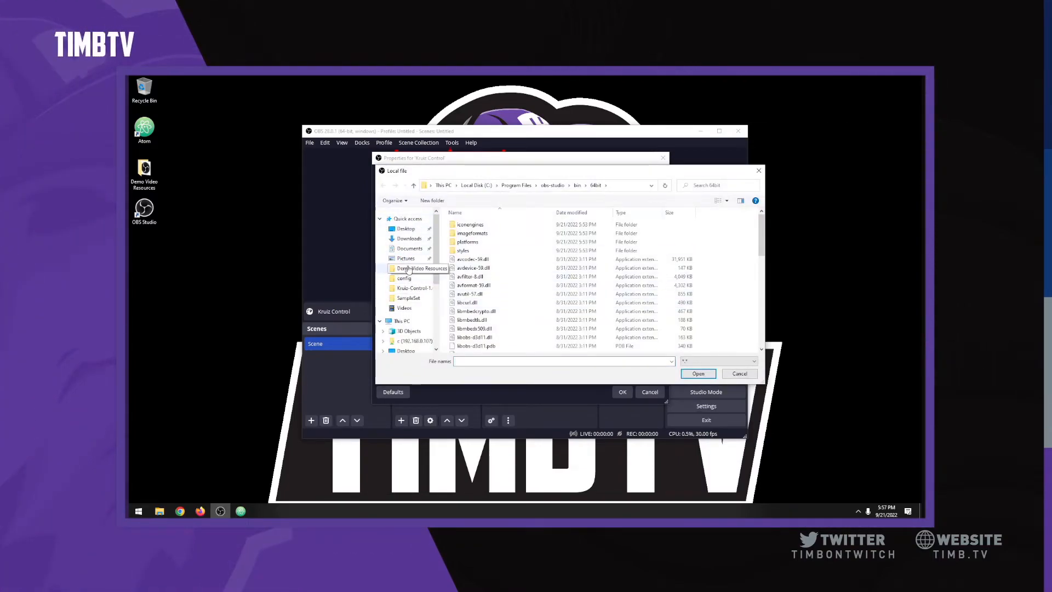
{"action": "left_click", "coordinate": [408, 269]}
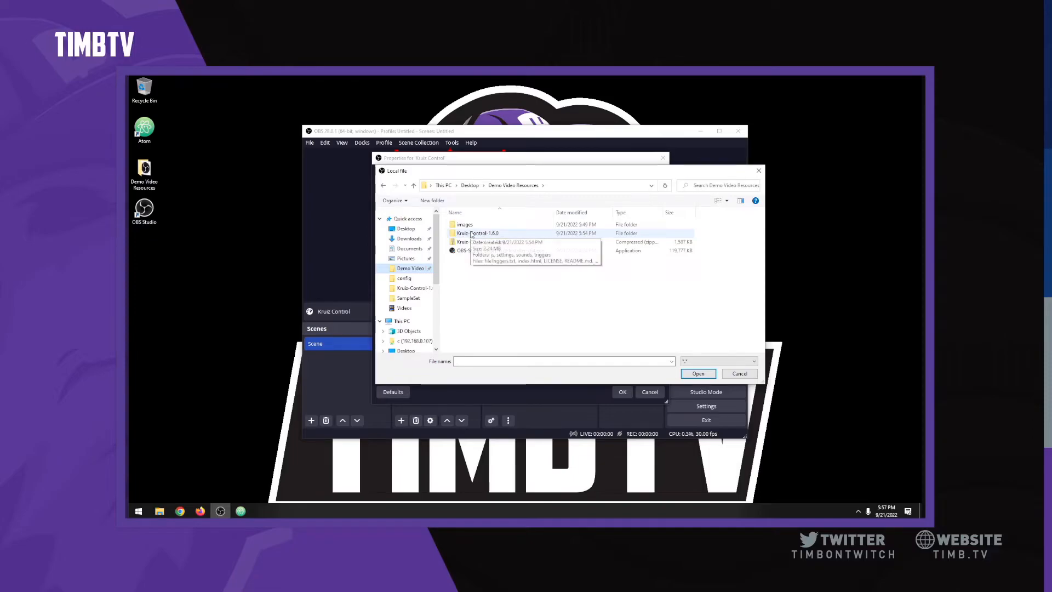
{"action": "double_click", "coordinate": [477, 234]}
{"action": "left_click", "coordinate": [469, 268]}
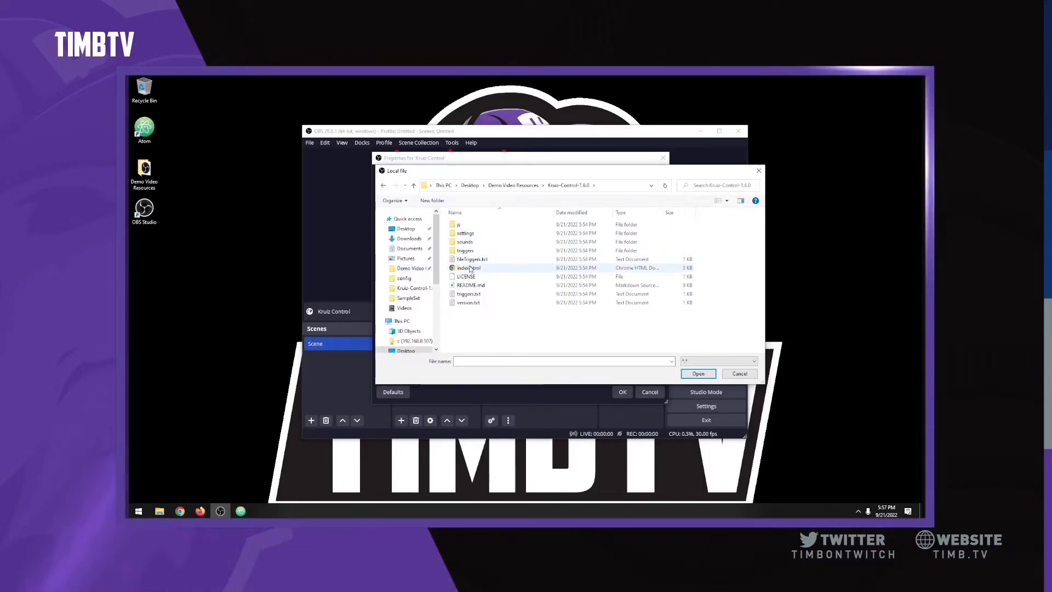
{"action": "left_click", "coordinate": [699, 374]}
{"action": "scroll", "coordinate": [524, 361], "scroll_direction": "down", "scroll_amount": 1}
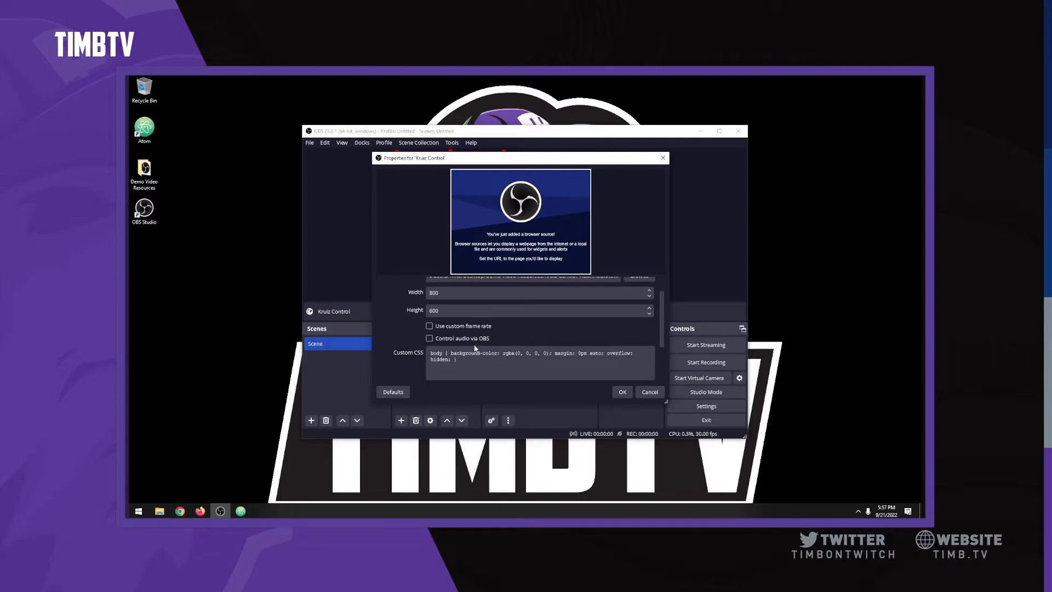
{"action": "scroll", "coordinate": [476, 349], "scroll_direction": "down", "scroll_amount": 2}
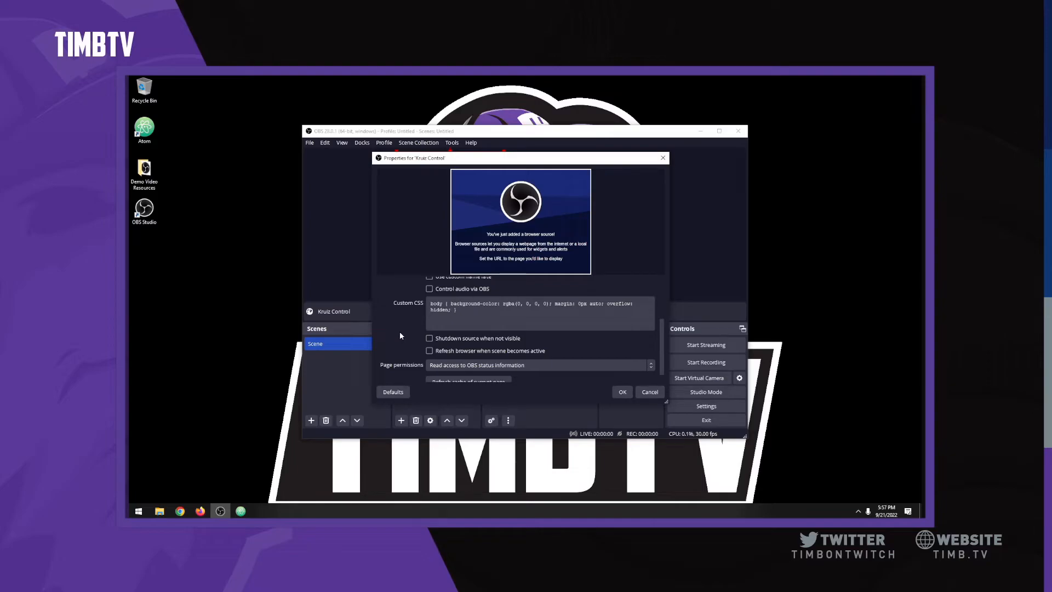
{"action": "scroll", "coordinate": [412, 342], "scroll_direction": "down", "scroll_amount": 1}
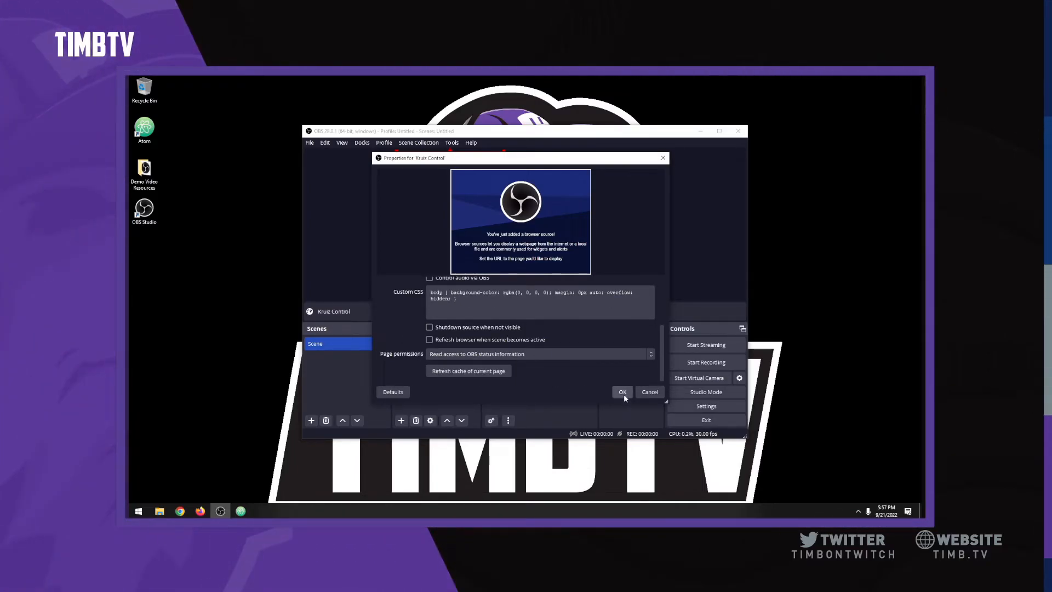
{"action": "left_click", "coordinate": [623, 392]}
{"action": "left_click", "coordinate": [425, 371]}
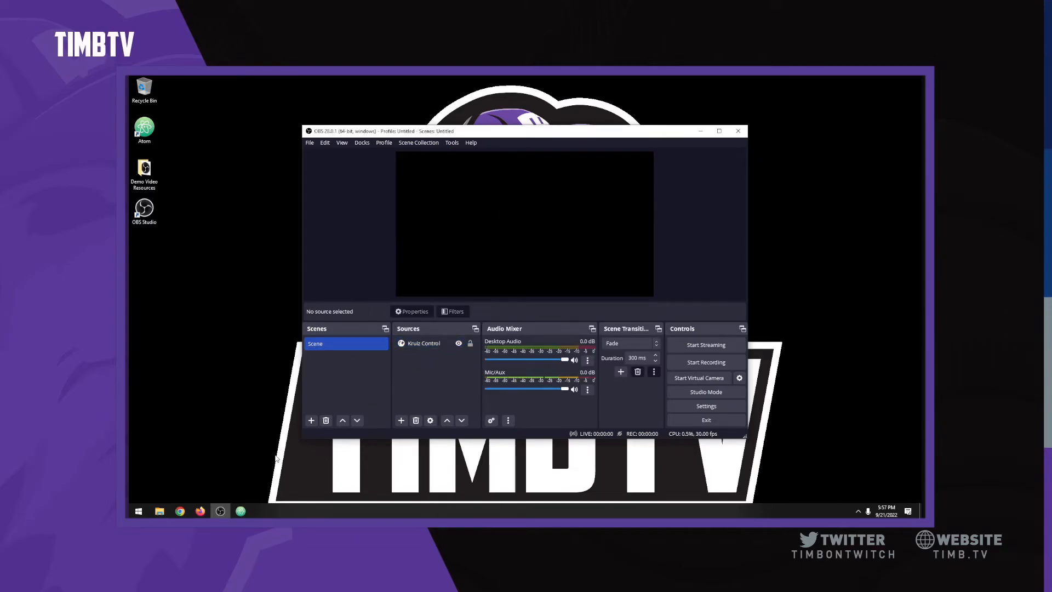
Step: Check Twitch chat for the 'Kruiz Control Initialized' message, then return to OBS
{"action": "left_click", "coordinate": [203, 513]}
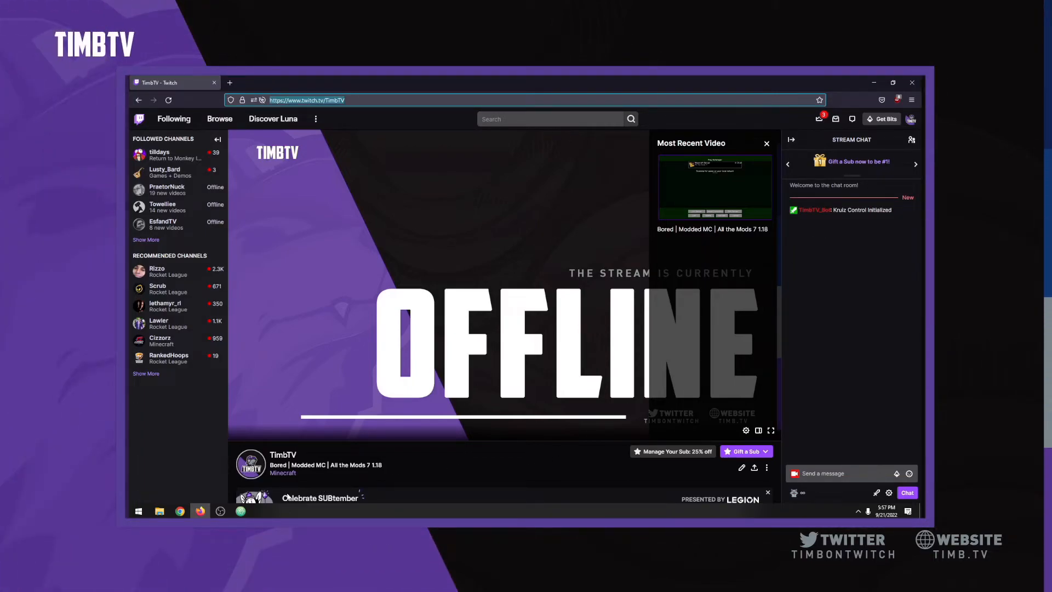
{"action": "left_click", "coordinate": [220, 512]}
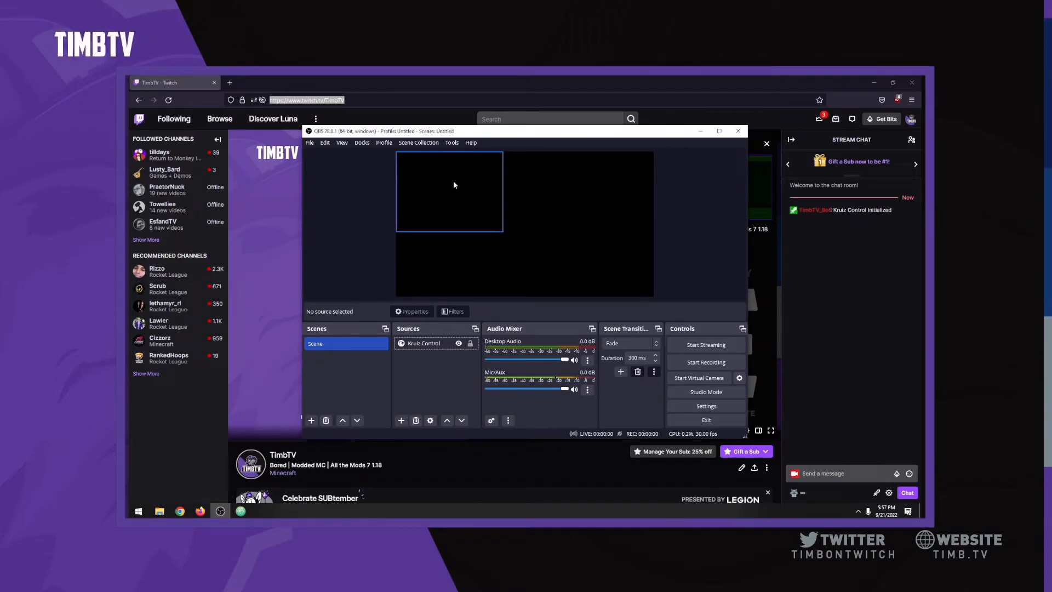
{"action": "left_click", "coordinate": [453, 143]}
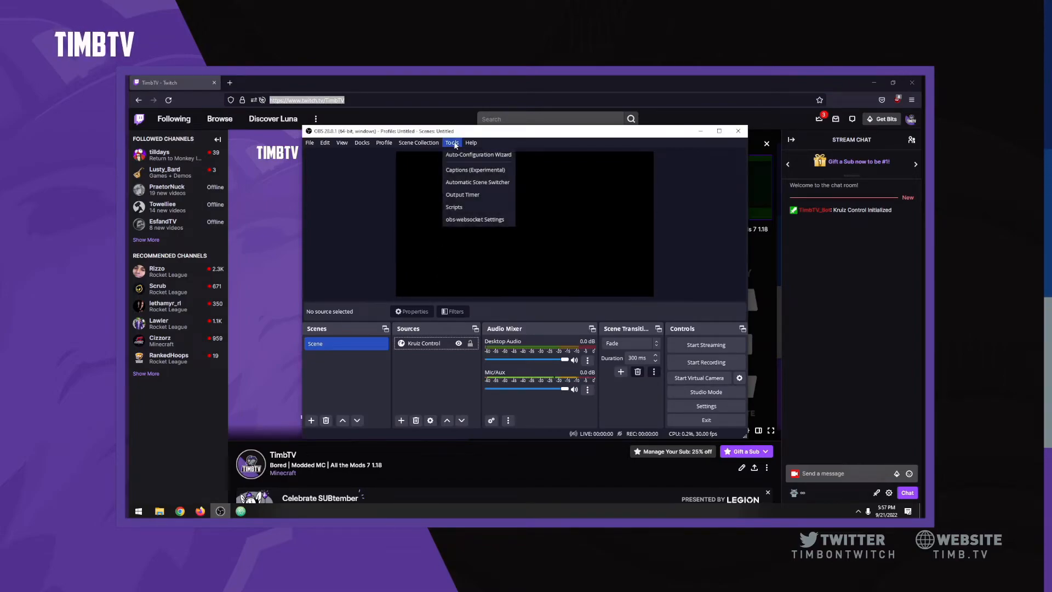
{"action": "left_click", "coordinate": [471, 221]}
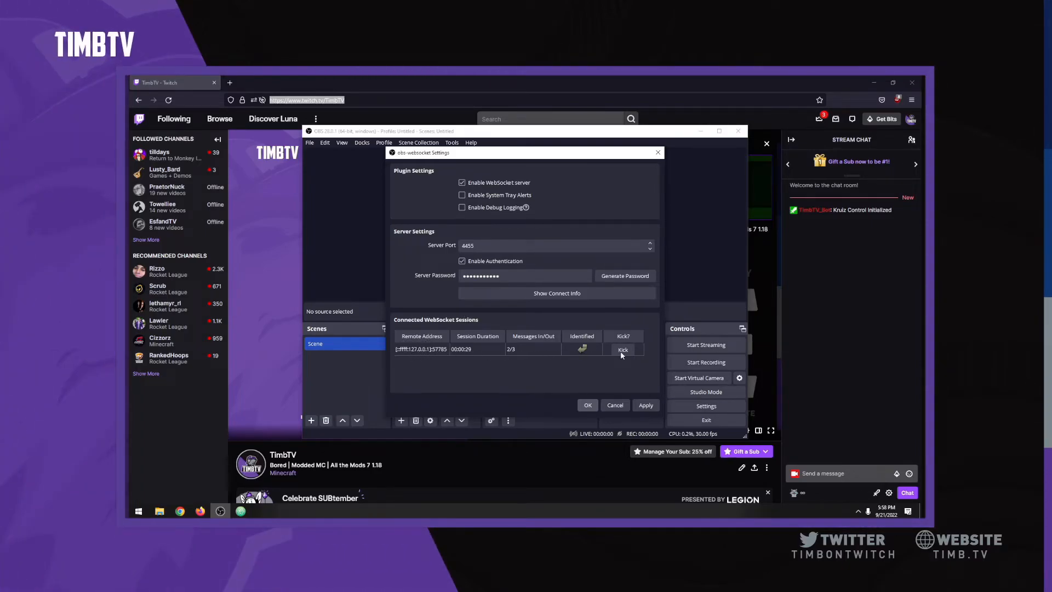
{"action": "left_click", "coordinate": [587, 406]}
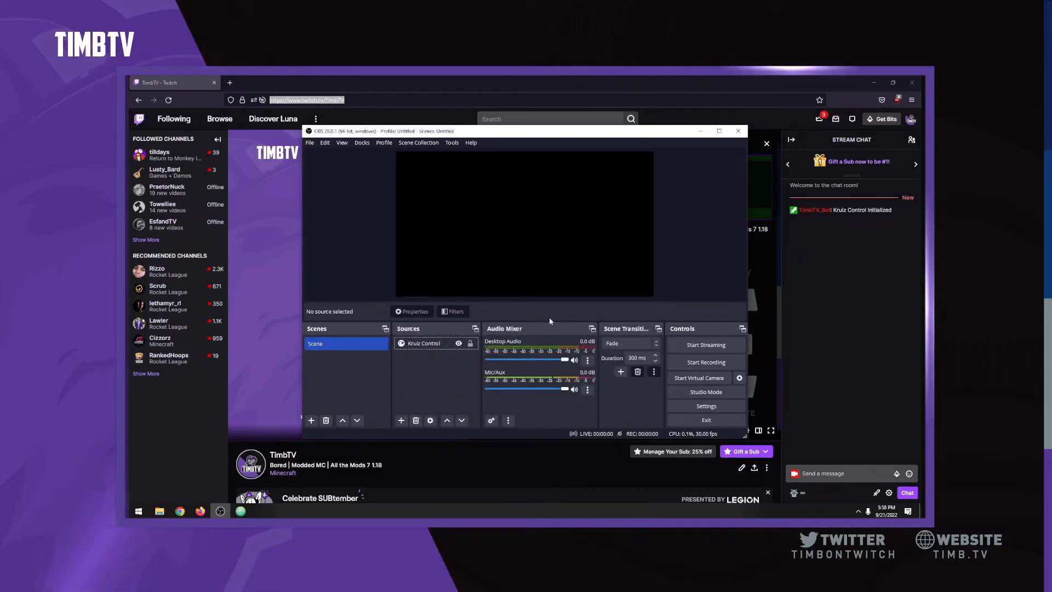
Step: Add an image source Image1 using images\alien.gif from Demo Video Resources
{"action": "left_click", "coordinate": [401, 420]}
{"action": "left_click", "coordinate": [436, 286]}
{"action": "type", "text": "Image1"}
{"action": "key", "text": "Return"}
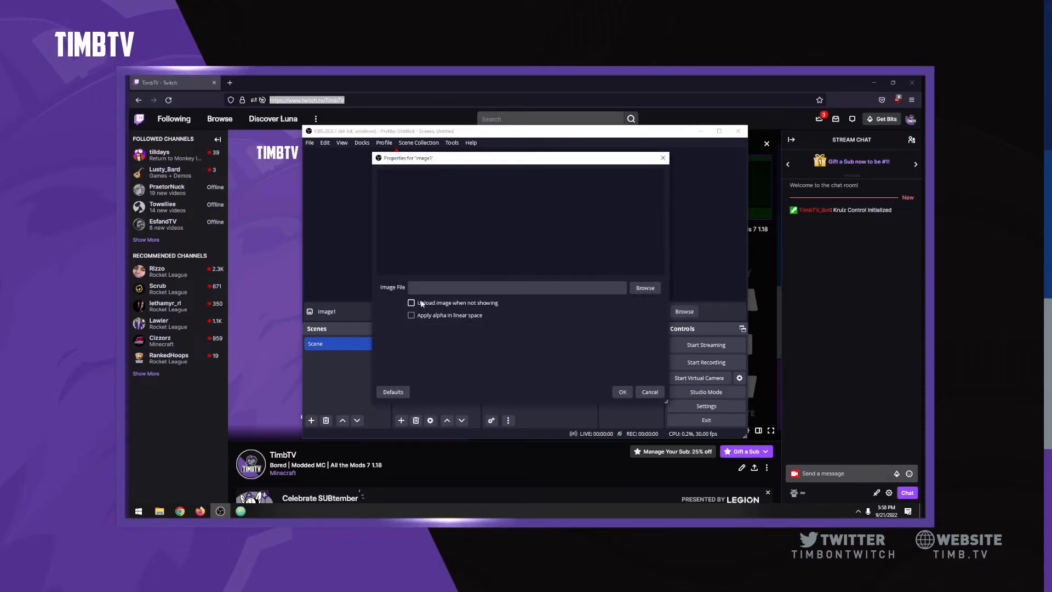
{"action": "left_click", "coordinate": [645, 288]}
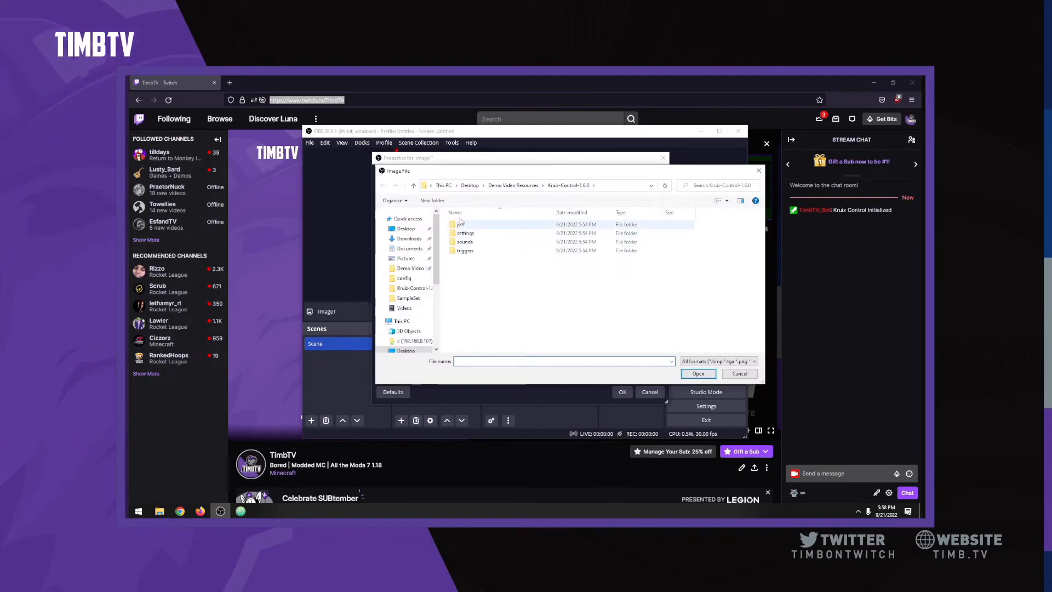
{"action": "left_click", "coordinate": [513, 185]}
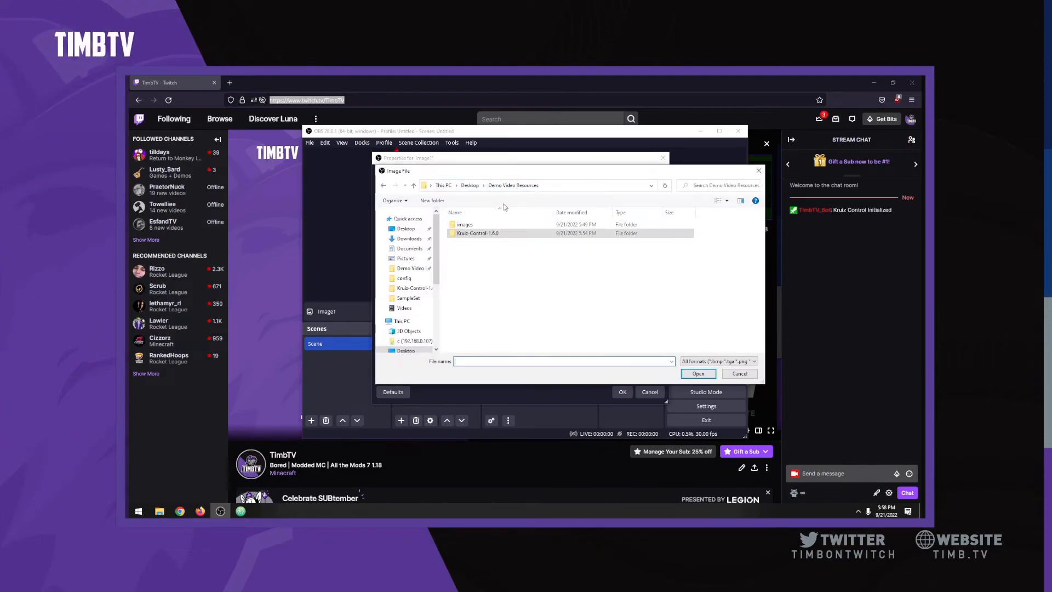
{"action": "double_click", "coordinate": [466, 224]}
{"action": "double_click", "coordinate": [468, 233]}
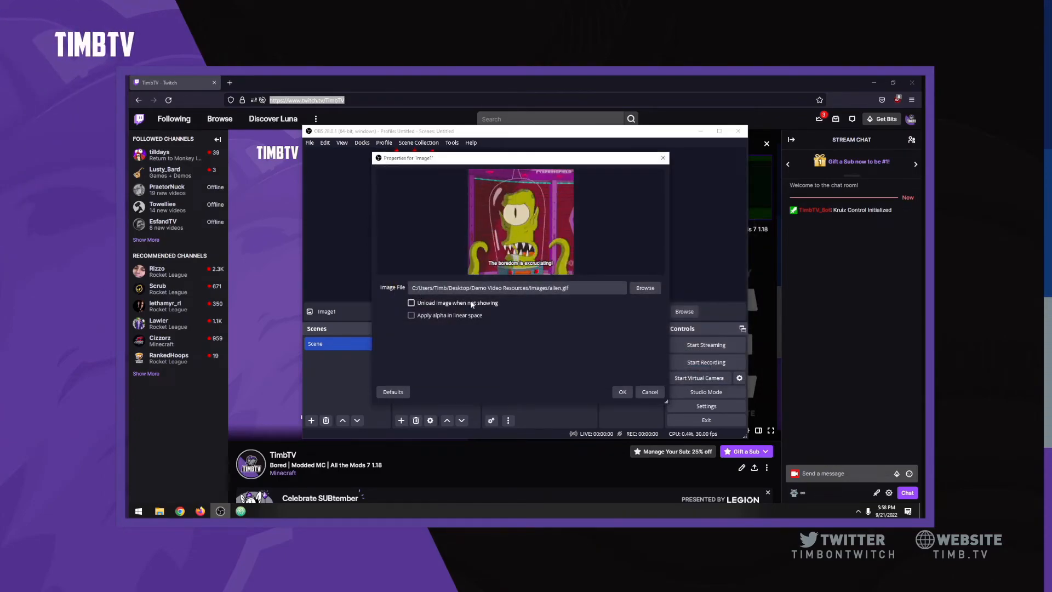
{"action": "left_click", "coordinate": [619, 391]}
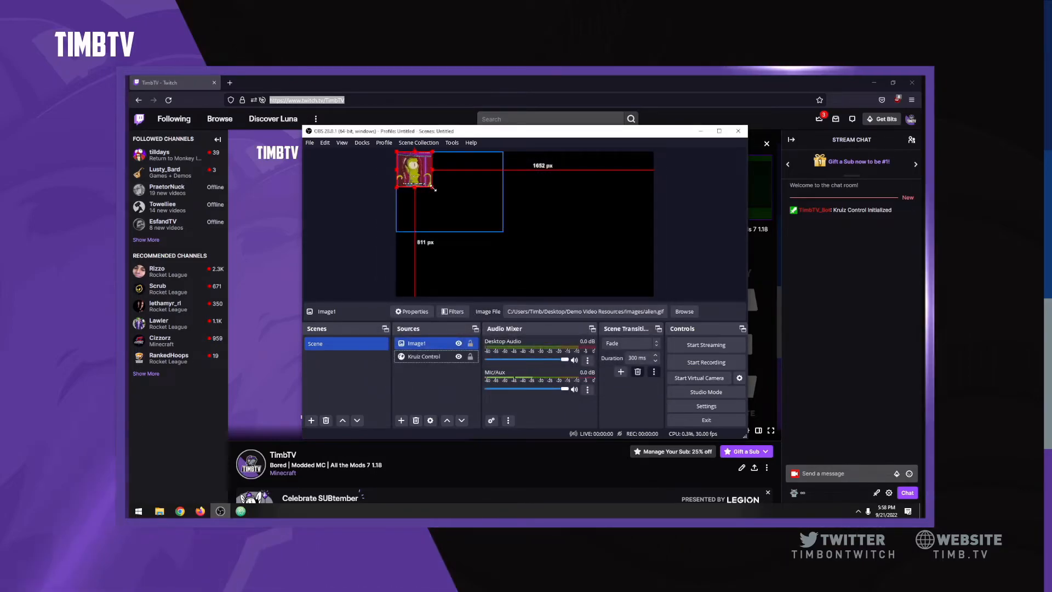
Step: Enlarge Image1 in the top-left area of the preview
{"action": "left_click_drag", "start_coordinate": [433, 187], "coordinate": [479, 234]}
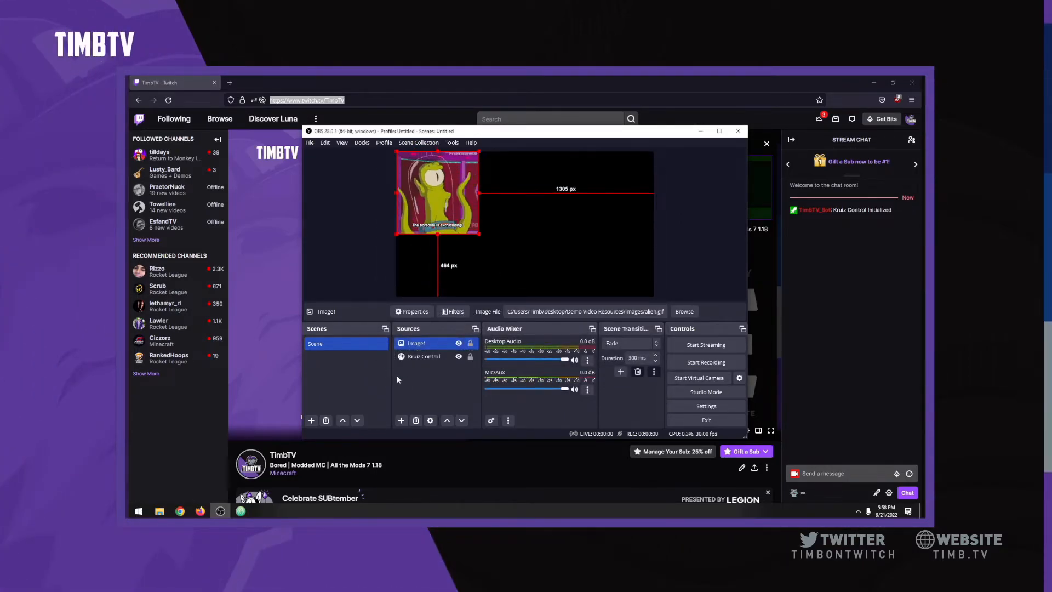
{"action": "left_click", "coordinate": [422, 384]}
{"action": "left_click", "coordinate": [401, 421]}
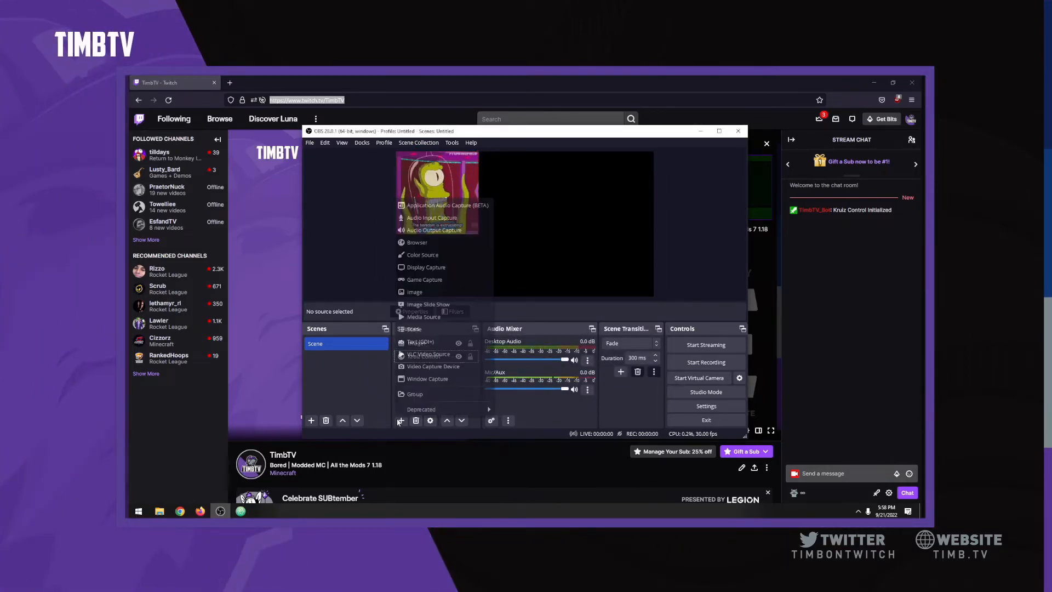
Step: Add an image source named Image2 that loads simon.gif
{"action": "left_click", "coordinate": [439, 291]}
{"action": "type", "text": "Image2"}
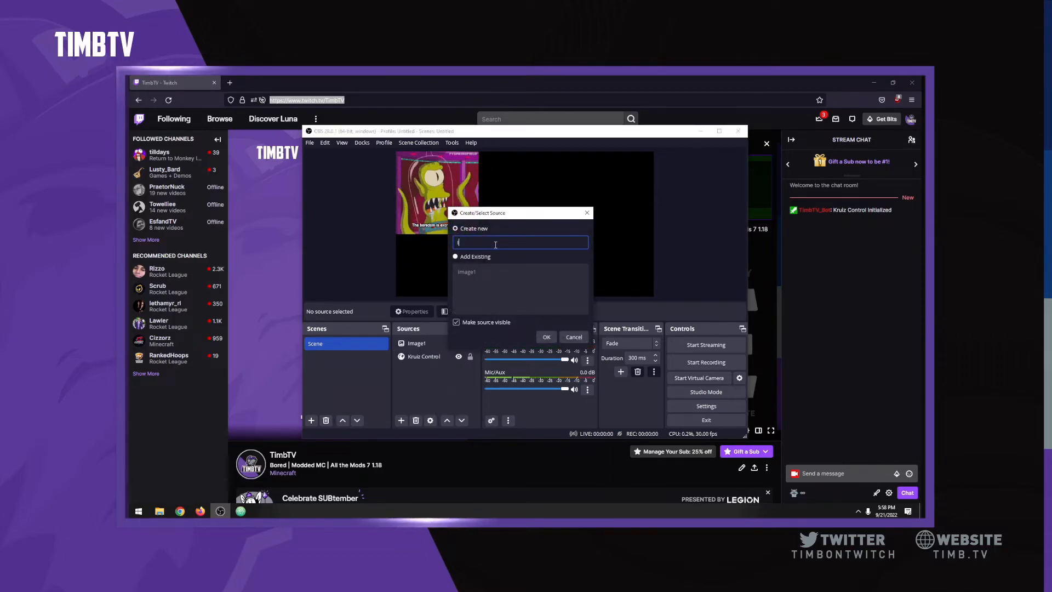
{"action": "key", "text": "Return"}
{"action": "left_click", "coordinate": [645, 288]}
{"action": "double_click", "coordinate": [513, 237]}
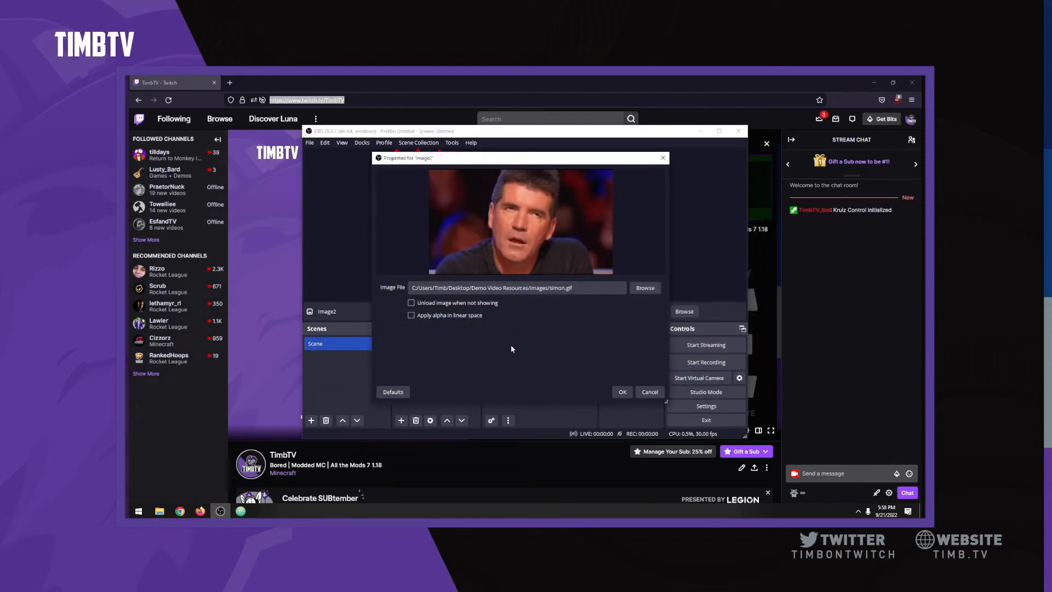
{"action": "left_click", "coordinate": [622, 392]}
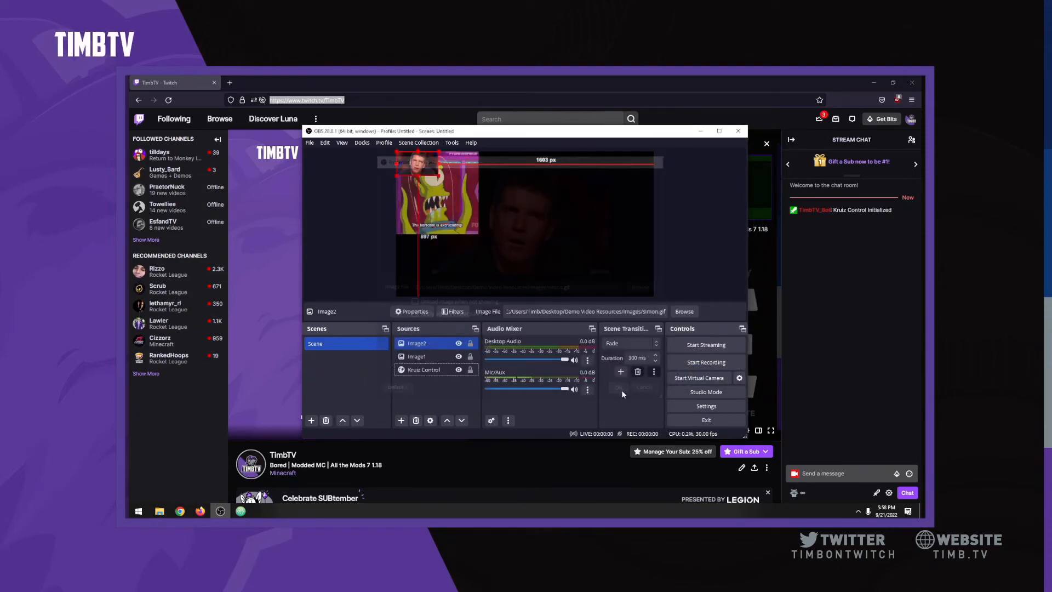
Step: Move the Simon GIF beside Image1 at the top and enlarge it, then select Image1 to check its name
{"action": "left_click_drag", "start_coordinate": [518, 221], "coordinate": [628, 239]}
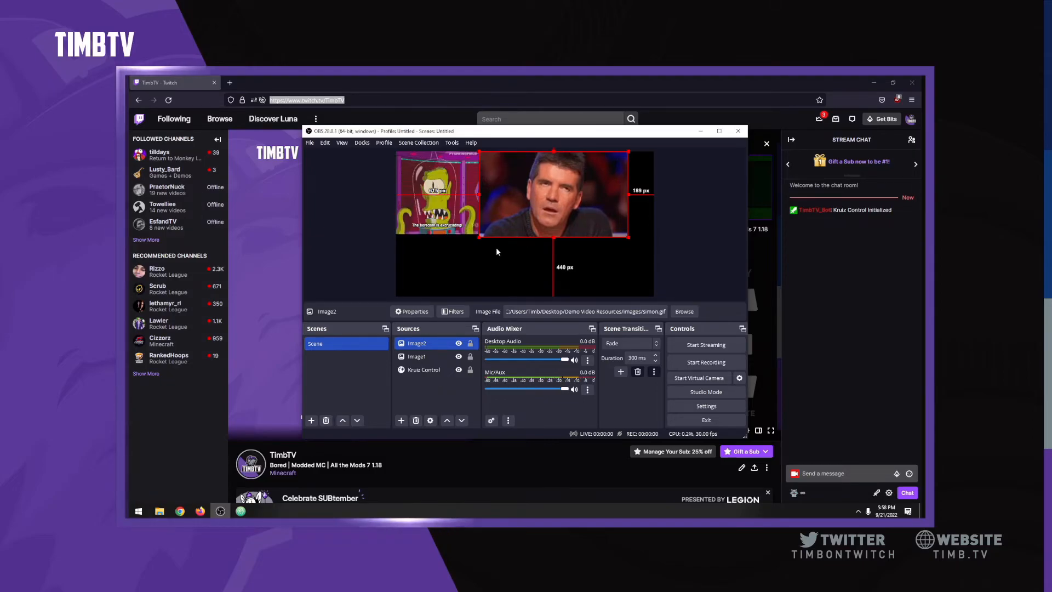
{"action": "left_click", "coordinate": [349, 270]}
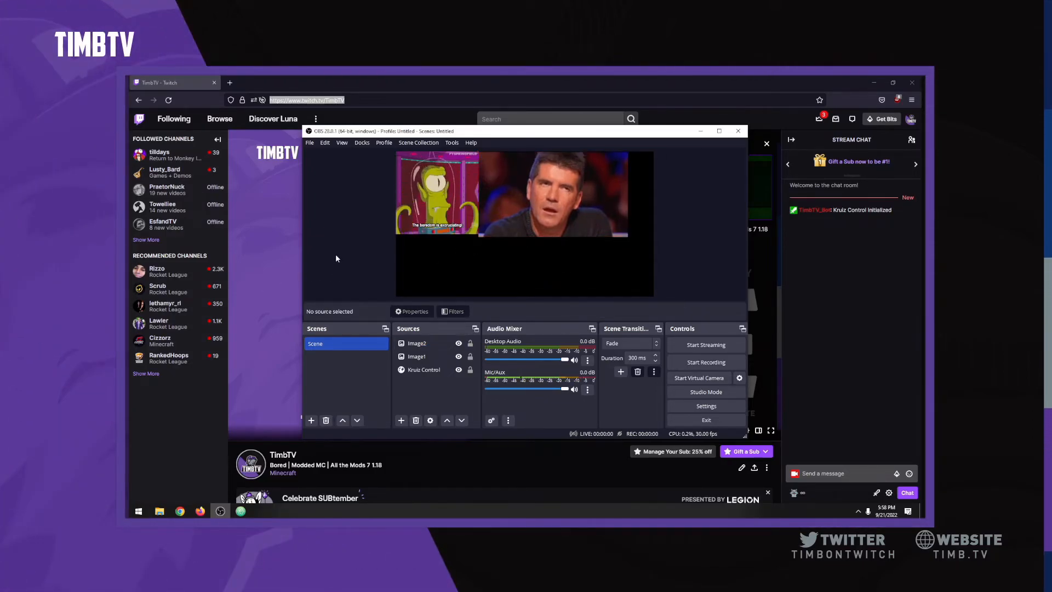
{"action": "left_click", "coordinate": [445, 359]}
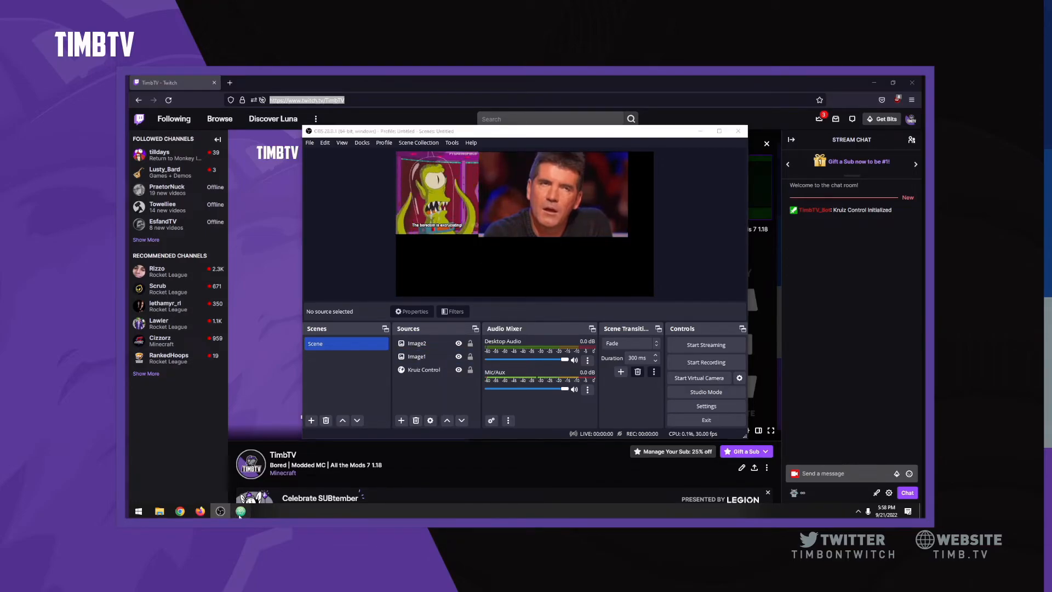
Step: In triggers.txt, add 'OnCommand b 0 !image' toggling OBS sources "Image1" and "Image2", then save
{"action": "left_click", "coordinate": [240, 512]}
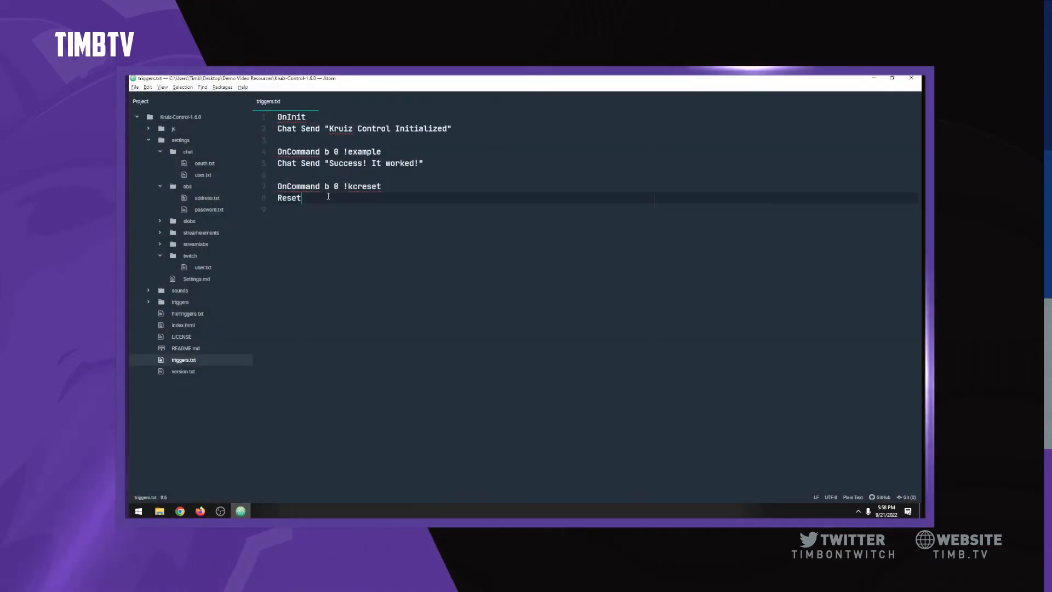
{"action": "key", "text": "Return"}
{"action": "key", "text": "Return"}
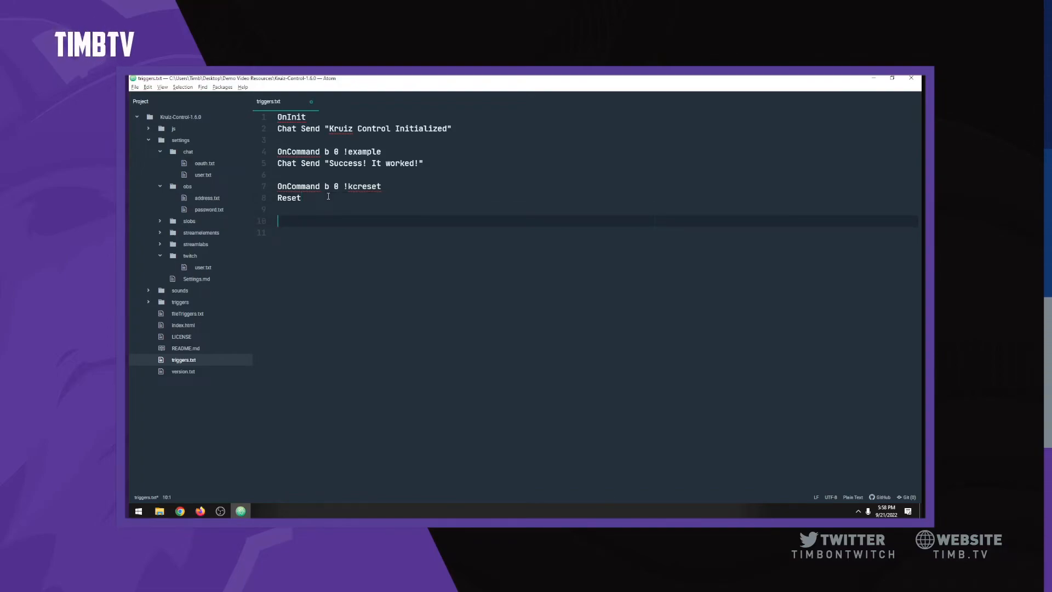
{"action": "type", "text": "OnCommand b 0"}
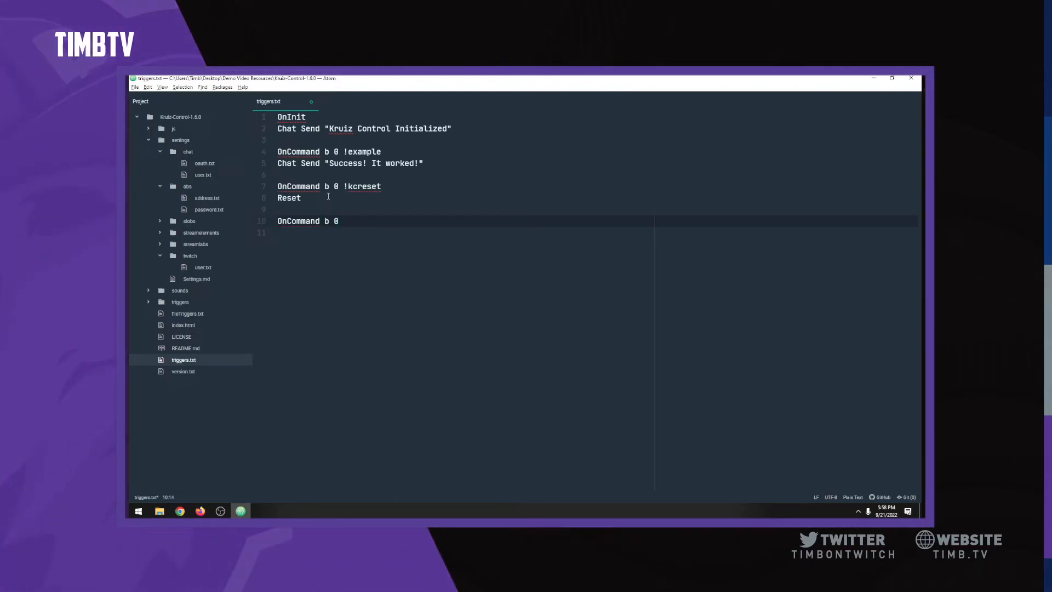
{"action": "type", "text": " !image "}
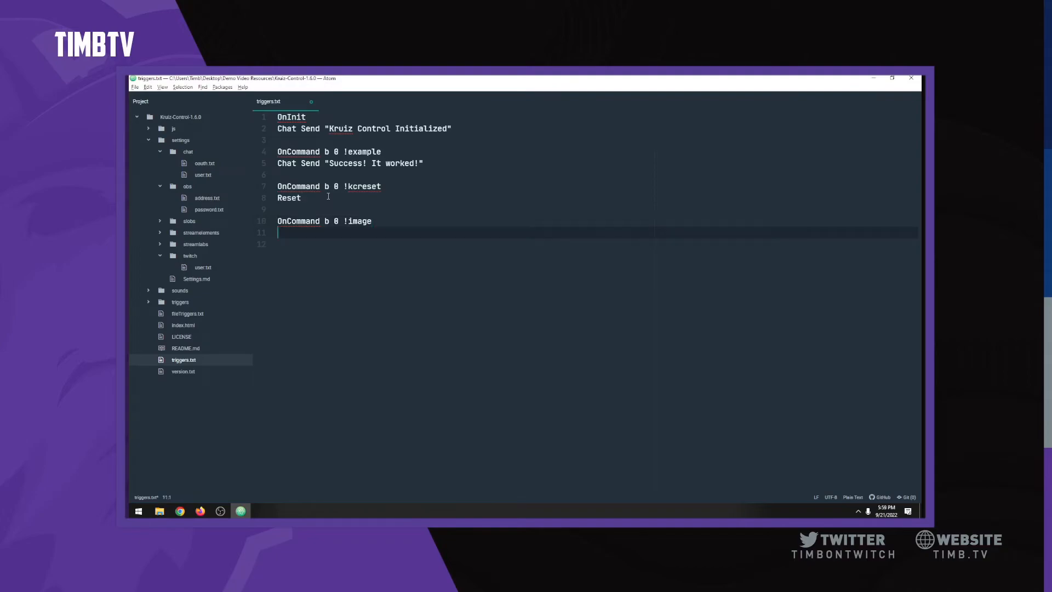
{"action": "type", "text": "OBS S"}
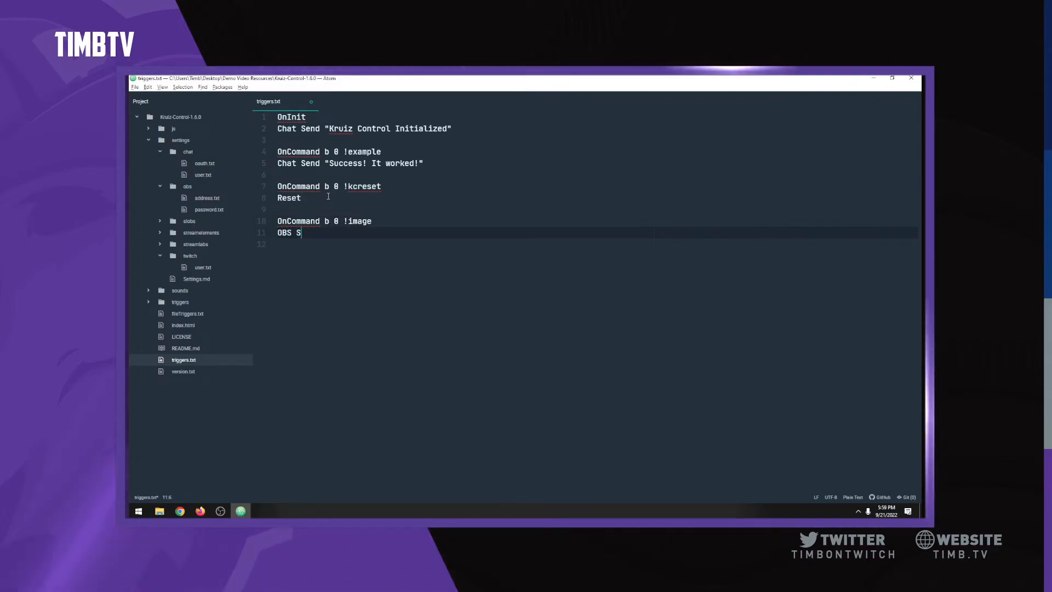
{"action": "type", "text": "ource \"Image1\" Toggl"}
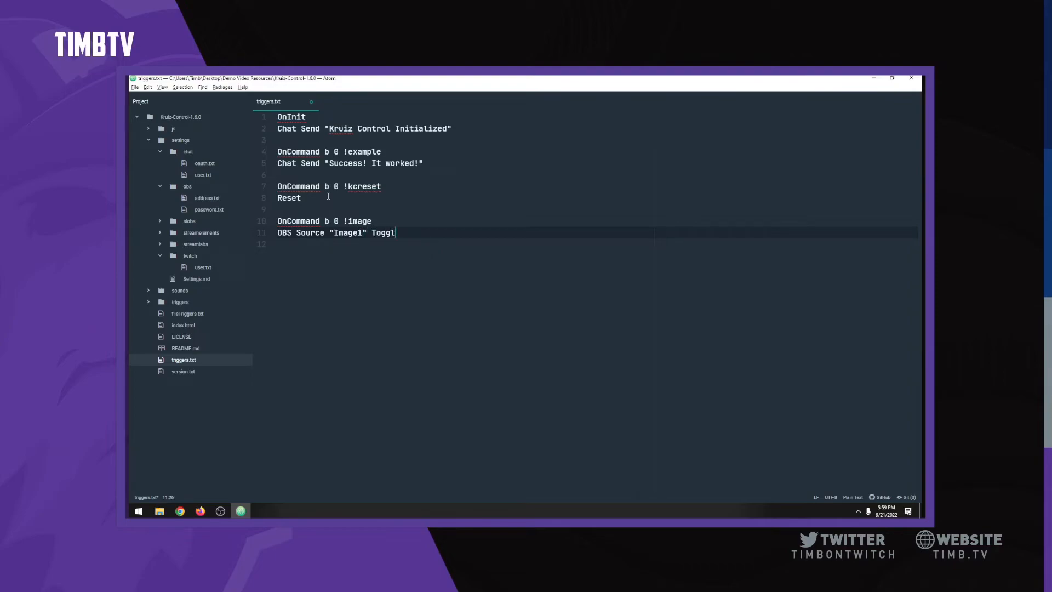
{"action": "type", "text": "e"}
{"action": "key", "text": "Return"}
{"action": "type", "text": "OBS S"}
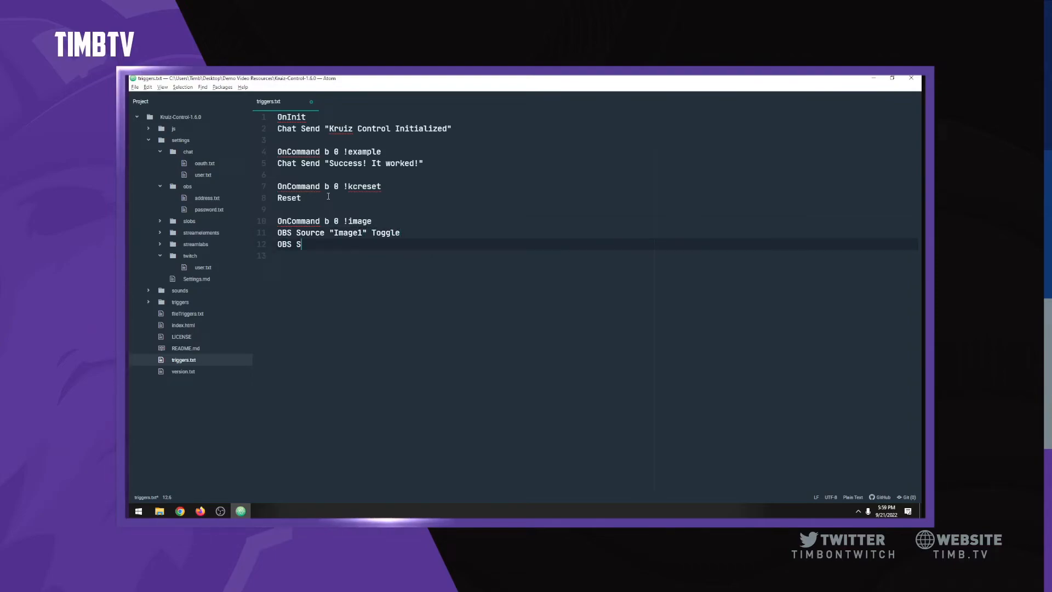
{"action": "type", "text": "ource \"Image2\""}
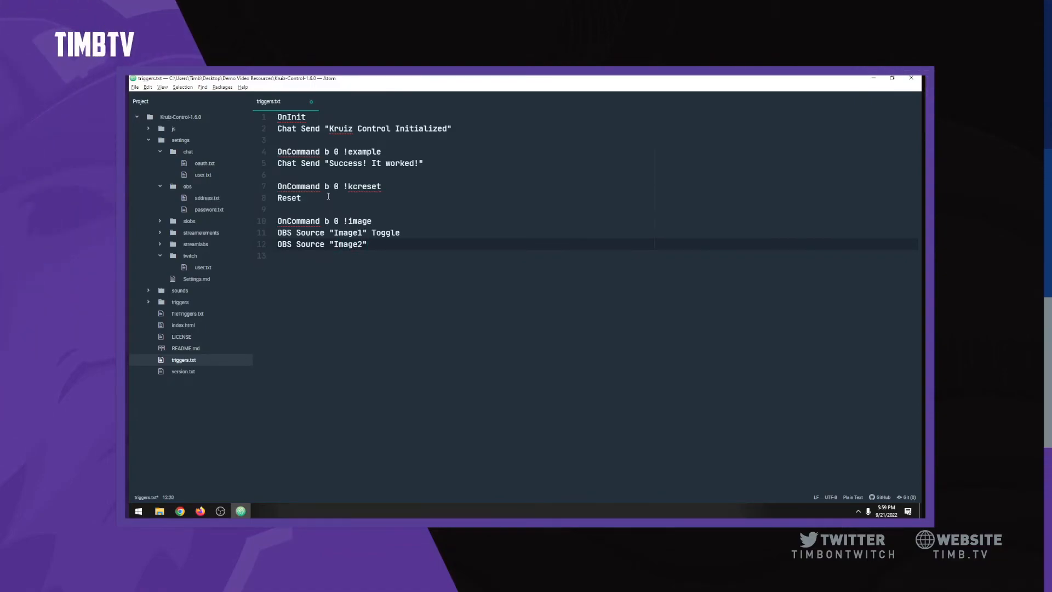
{"action": "type", "text": " Toggle"}
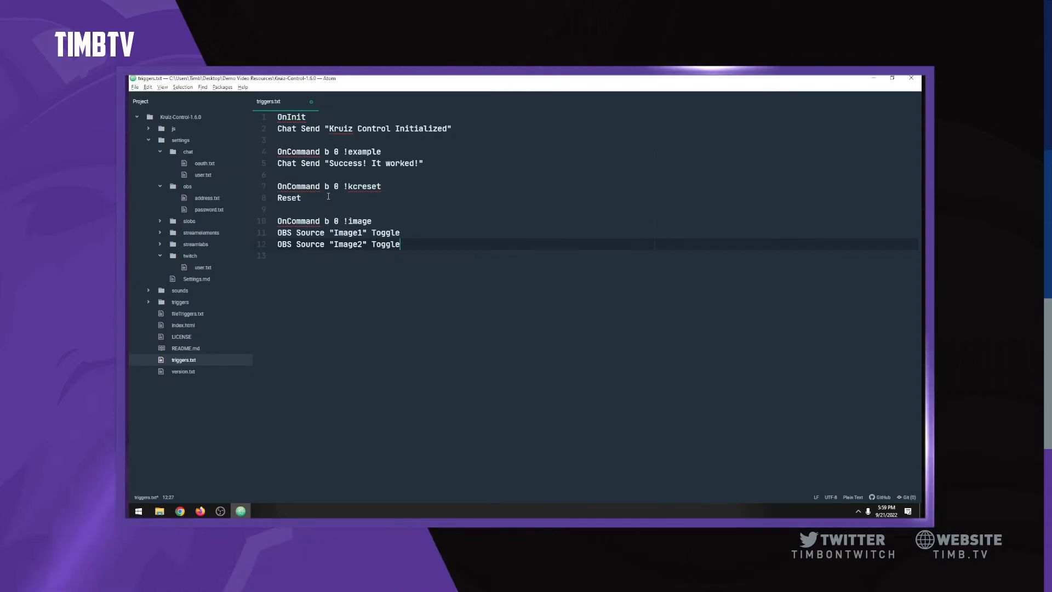
{"action": "key", "text": "alt+f"}
{"action": "key", "text": "s"}
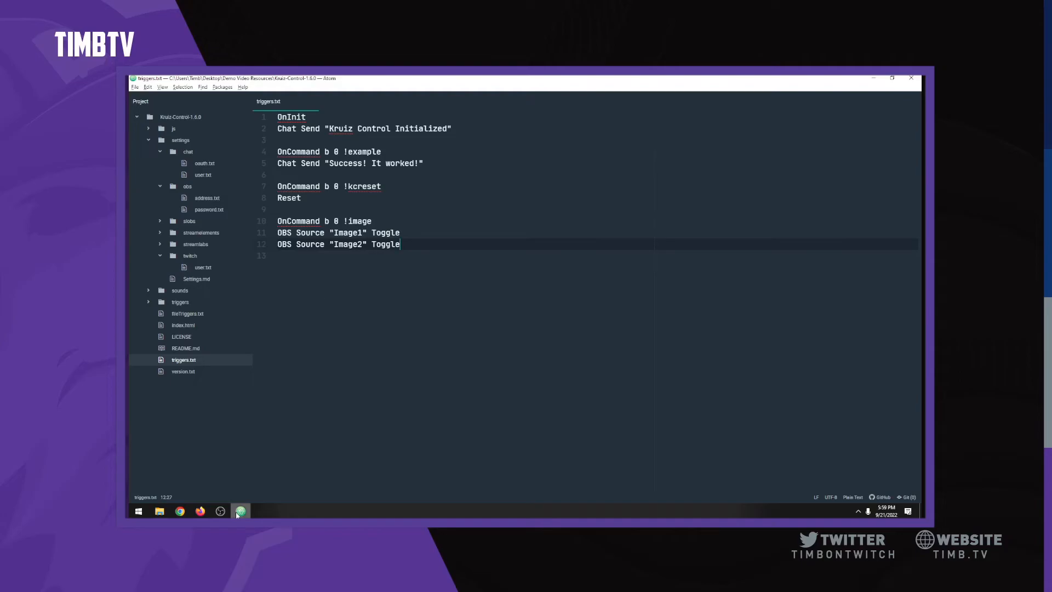
Step: Compare the Image1 and Image2 names in triggers.txt against the OBS source names
{"action": "left_click", "coordinate": [338, 233]}
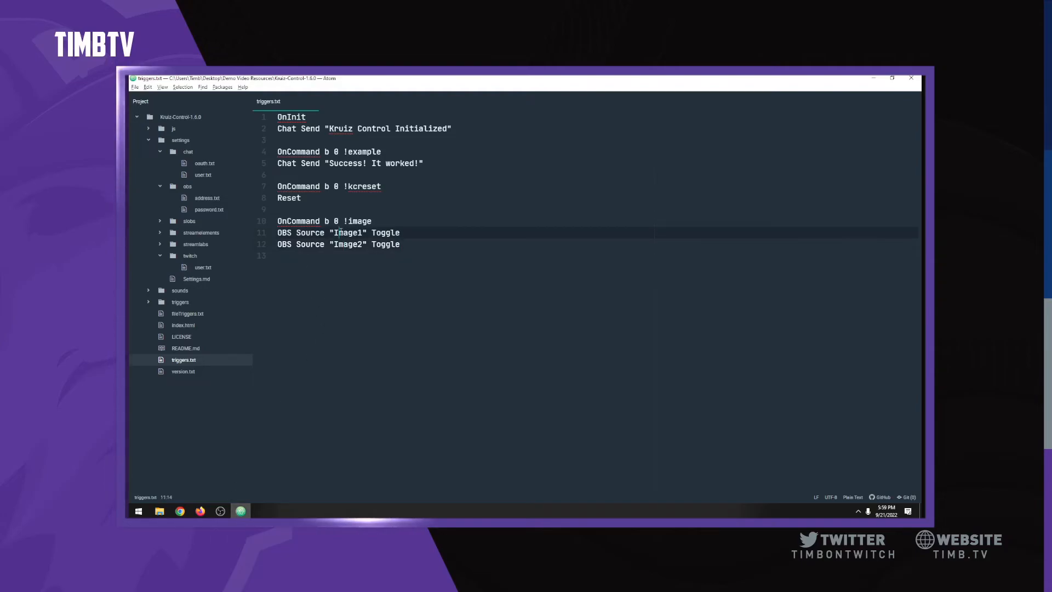
{"action": "left_click", "coordinate": [221, 511]}
{"action": "left_click", "coordinate": [416, 343]}
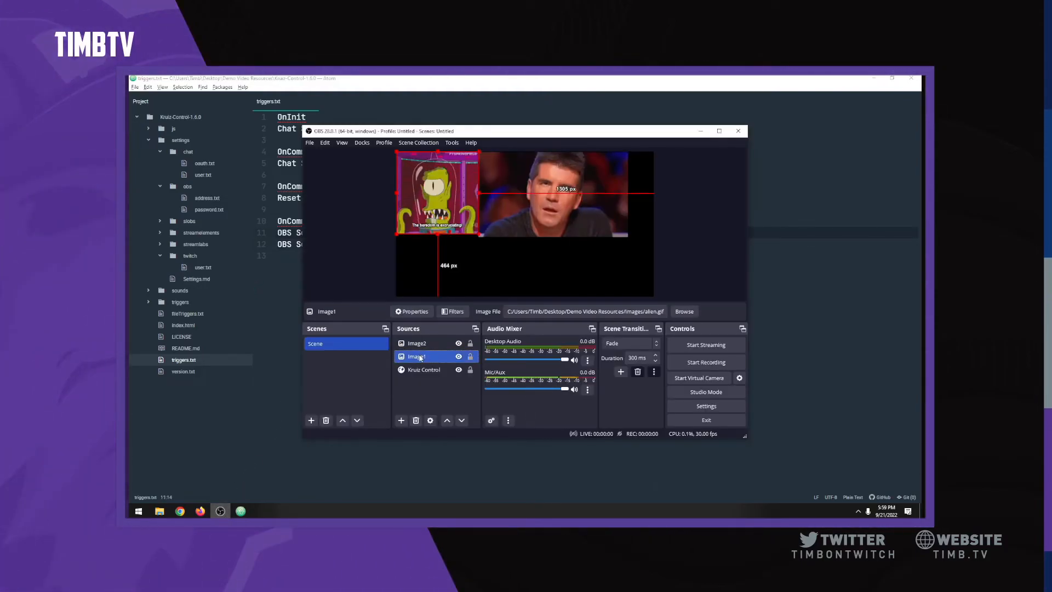
{"action": "left_click", "coordinate": [286, 267]}
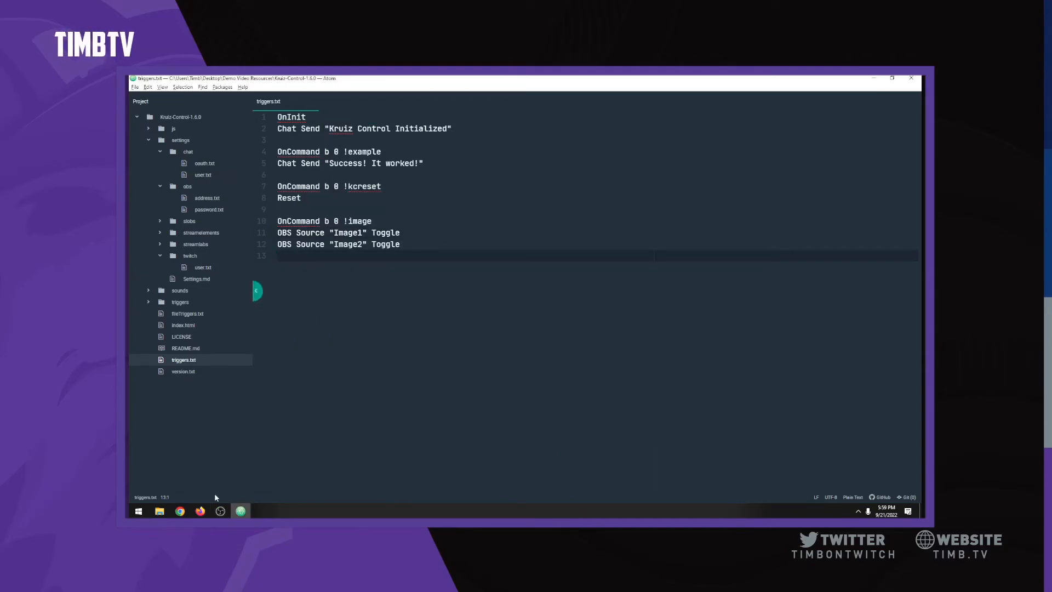
Step: Shrink the Twitch browser window and move OBS so chat and the preview sit side by side
{"action": "left_click", "coordinate": [201, 511]}
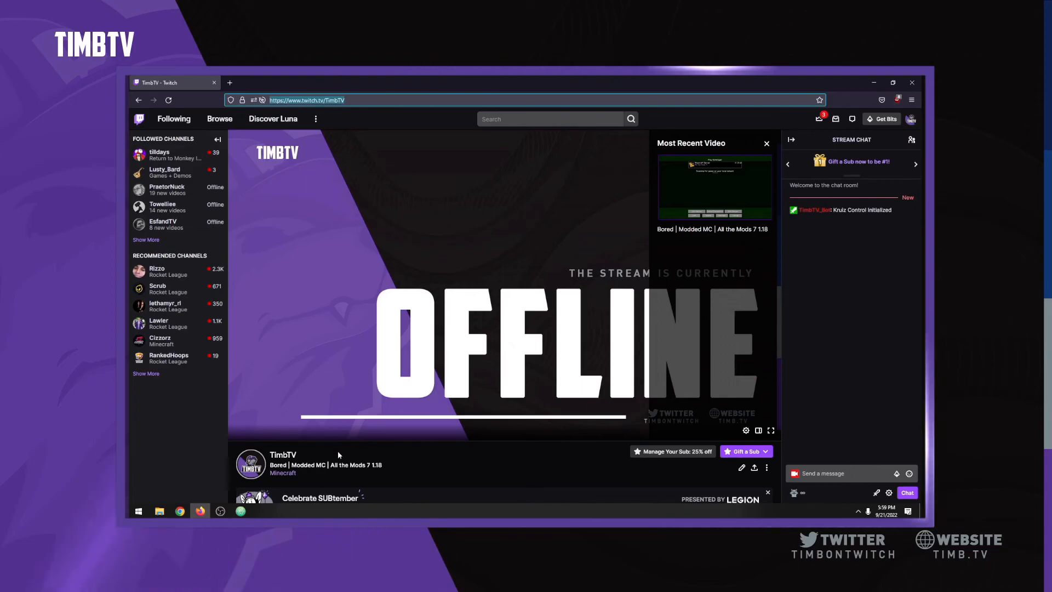
{"action": "left_click_drag", "start_coordinate": [769, 81], "coordinate": [451, 94]}
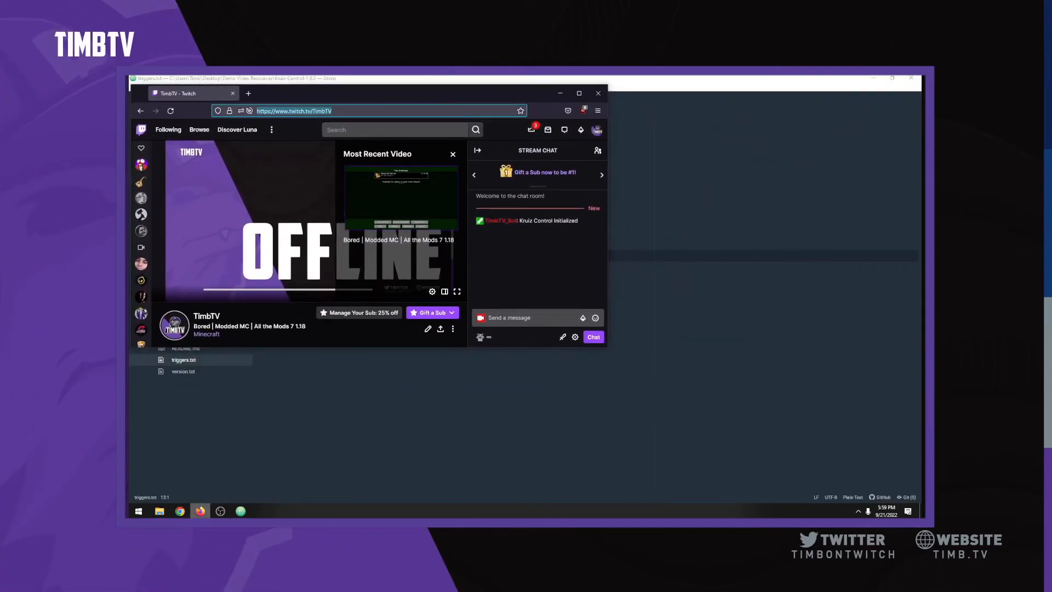
{"action": "left_click", "coordinate": [220, 511]}
{"action": "left_click_drag", "start_coordinate": [541, 132], "coordinate": [741, 136]}
Step: Send !kcreset in Twitch chat to reload the Kruiz Control triggers
{"action": "left_click", "coordinate": [575, 111]}
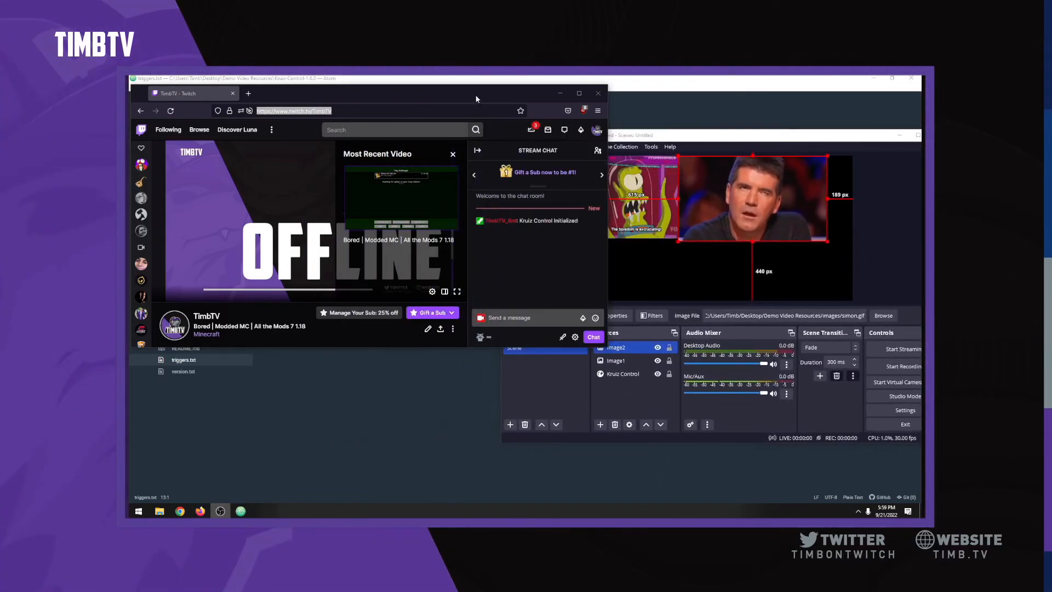
{"action": "left_click", "coordinate": [504, 317]}
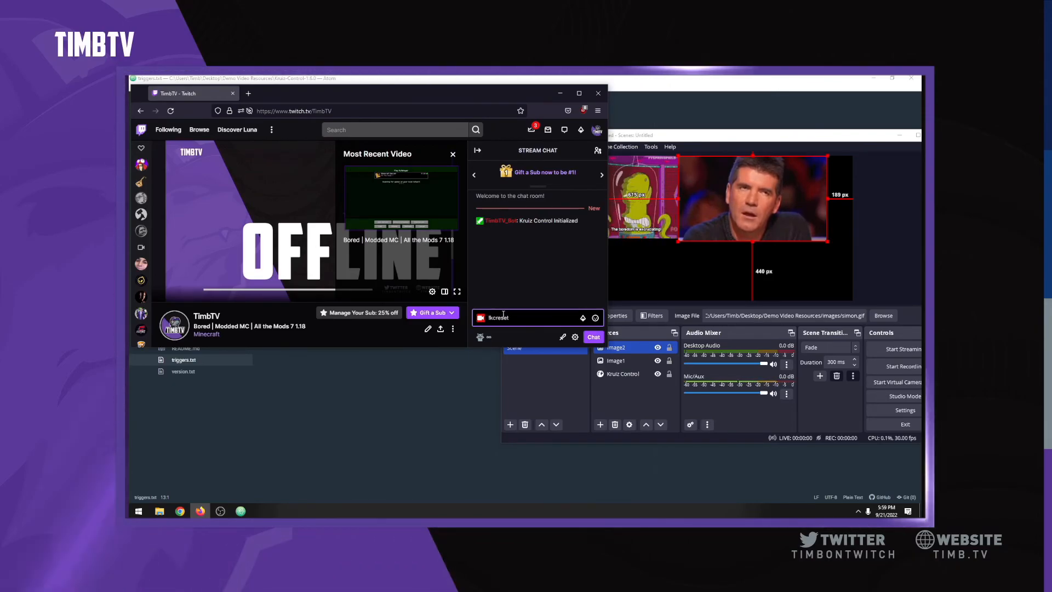
{"action": "key", "text": "Return"}
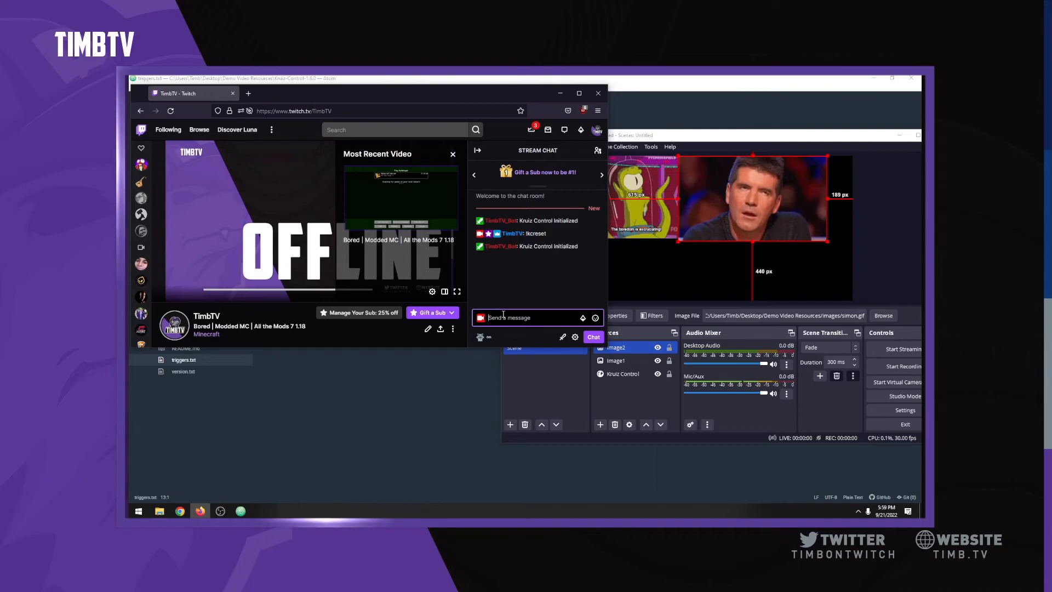
Step: Send !image twice to hide then re-show both GIFs, and check Image1 in OBS
{"action": "type", "text": "!image"}
{"action": "key", "text": "Return"}
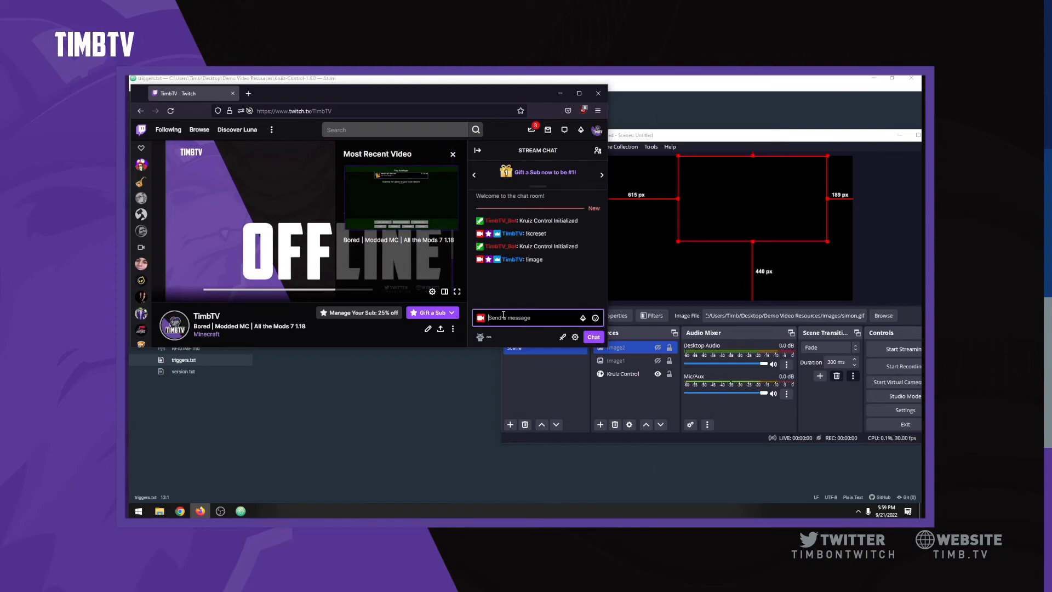
{"action": "type", "text": "!image"}
{"action": "key", "text": "Return"}
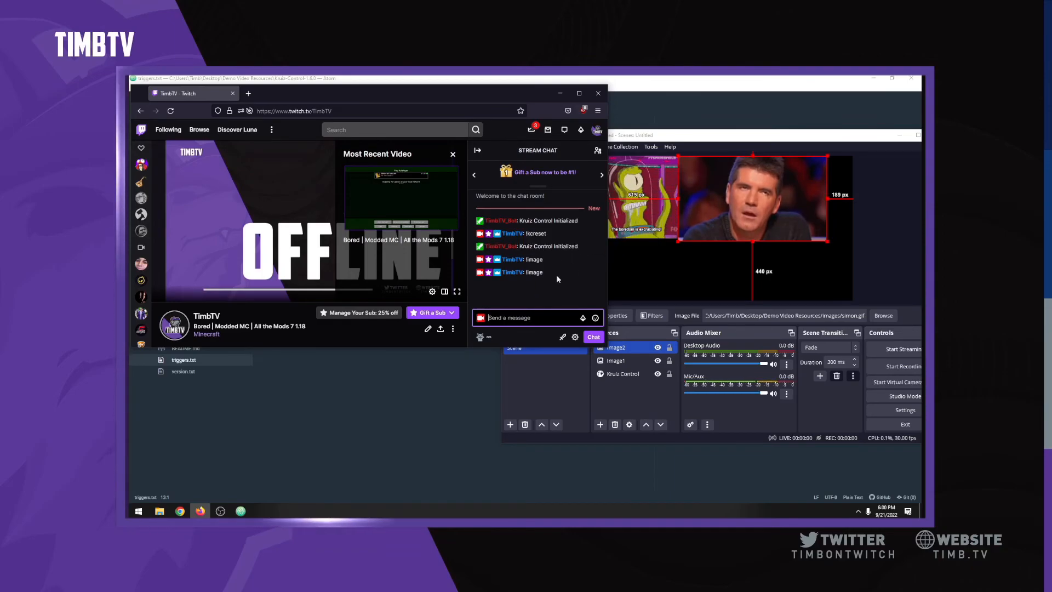
{"action": "left_click", "coordinate": [624, 400]}
{"action": "left_click", "coordinate": [624, 361]}
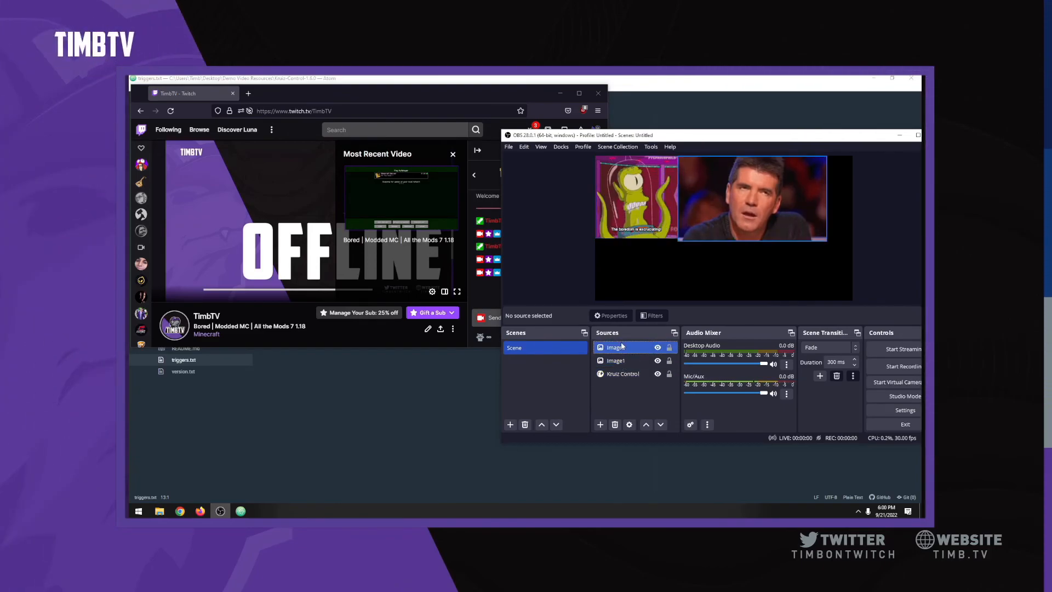